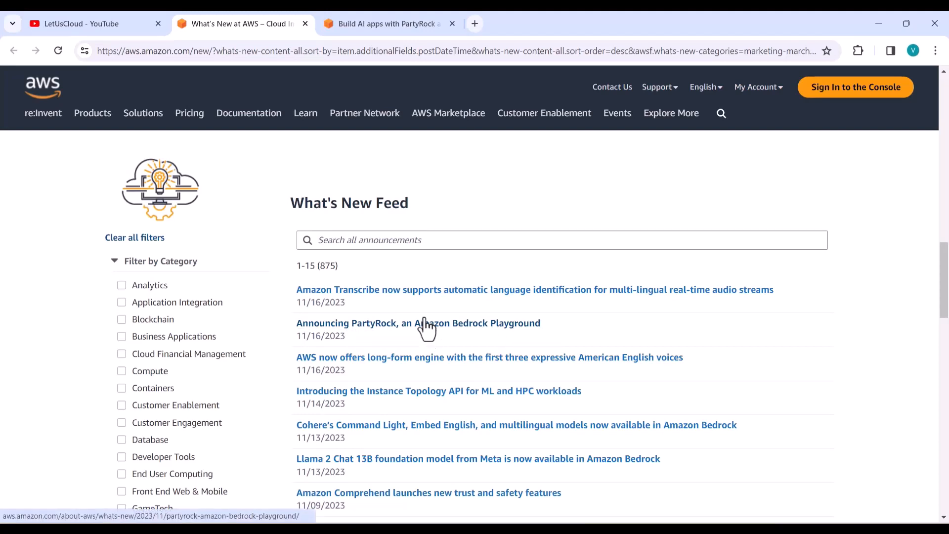
Open the "Announcing PartyRock, an Amazon Bedrock Playground" announcement from the What's New feed in a new tab and view it.
middle_click(424, 323)
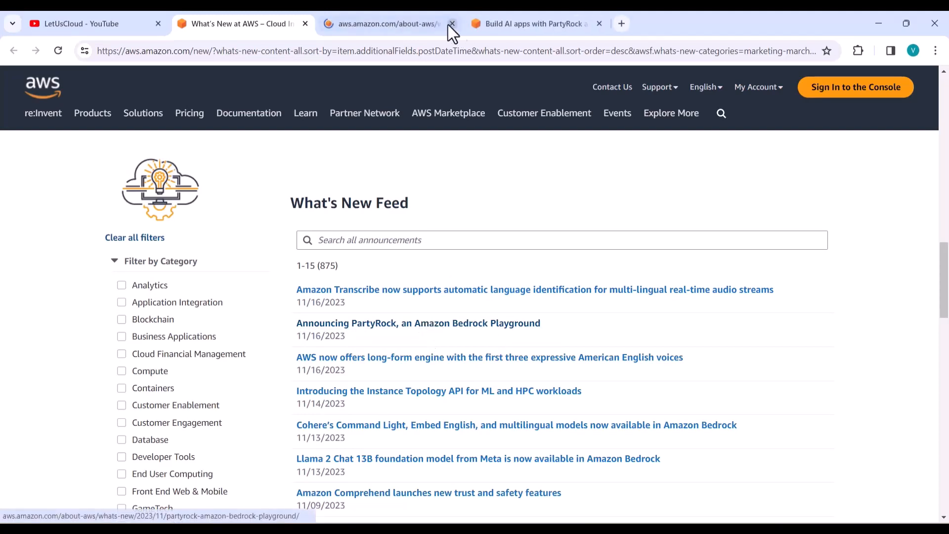
left_click(382, 23)
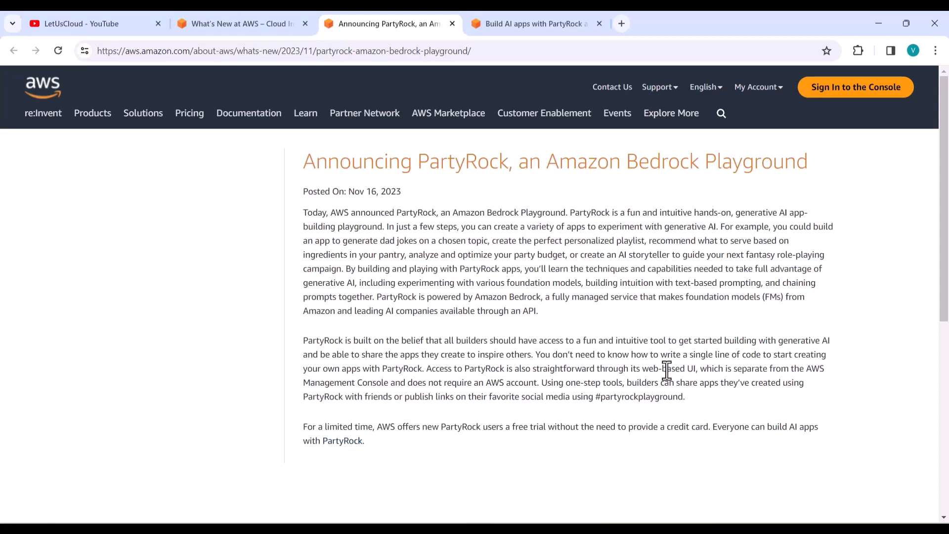
Examine the blog post "Build AI apps with PartyRock and Amazon Bedrock" for its sign-in options, app builder and widget examples.
key("ctrl+Tab")
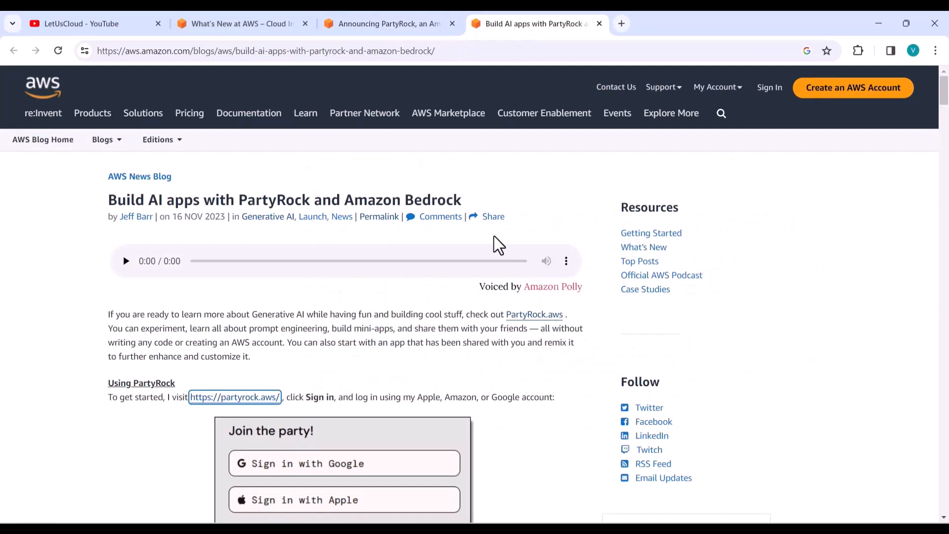
scroll(373, 343, "down", 3)
left_click_drag(191, 273, 263, 276)
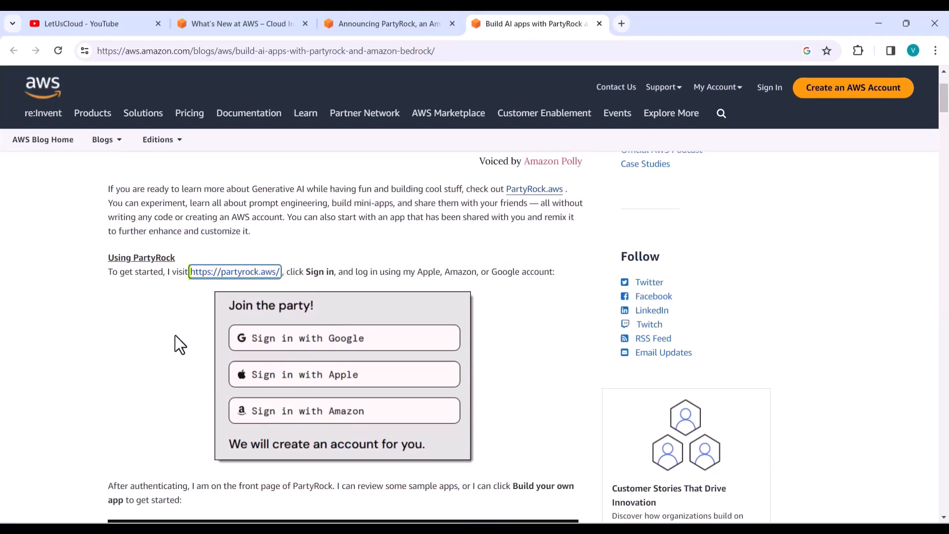
scroll(188, 336, "down", 1)
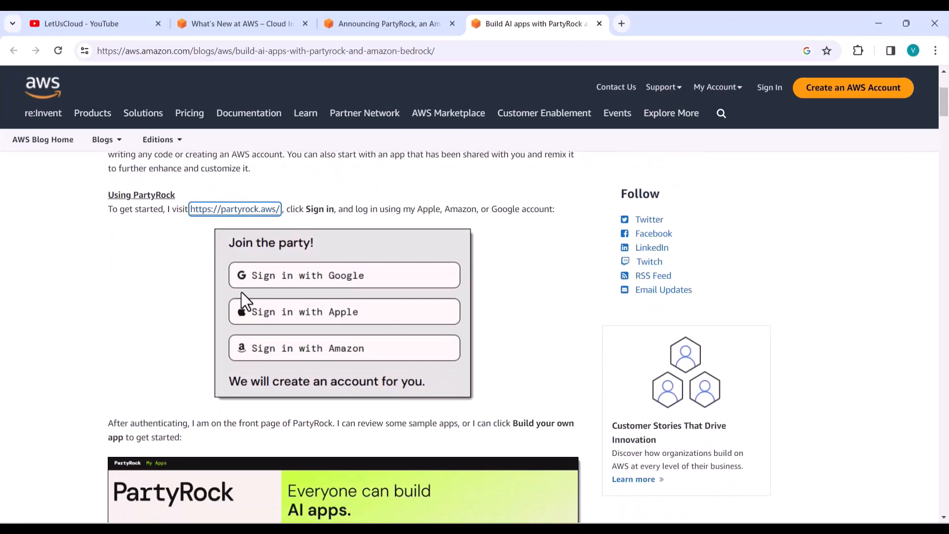
scroll(201, 311, "down", 1)
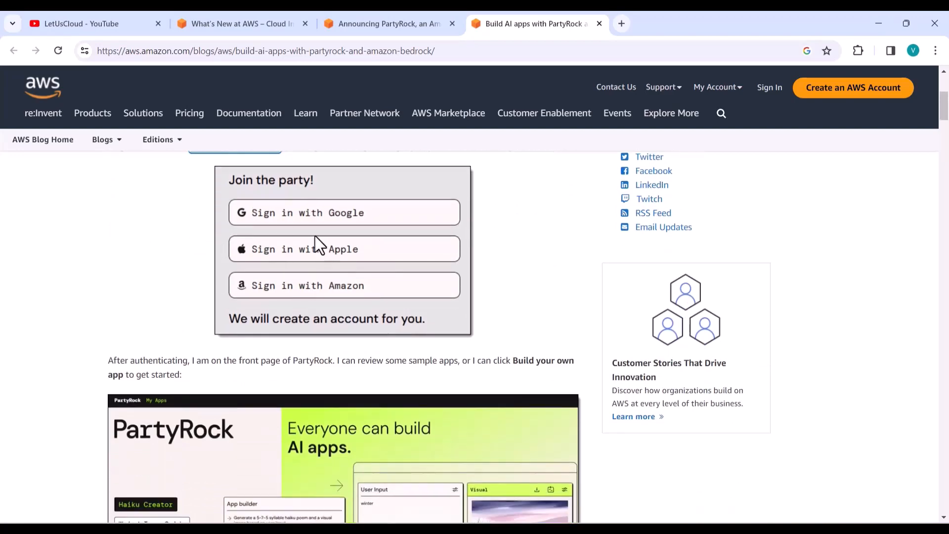
scroll(234, 295, "down", 2)
scroll(283, 352, "down", 2)
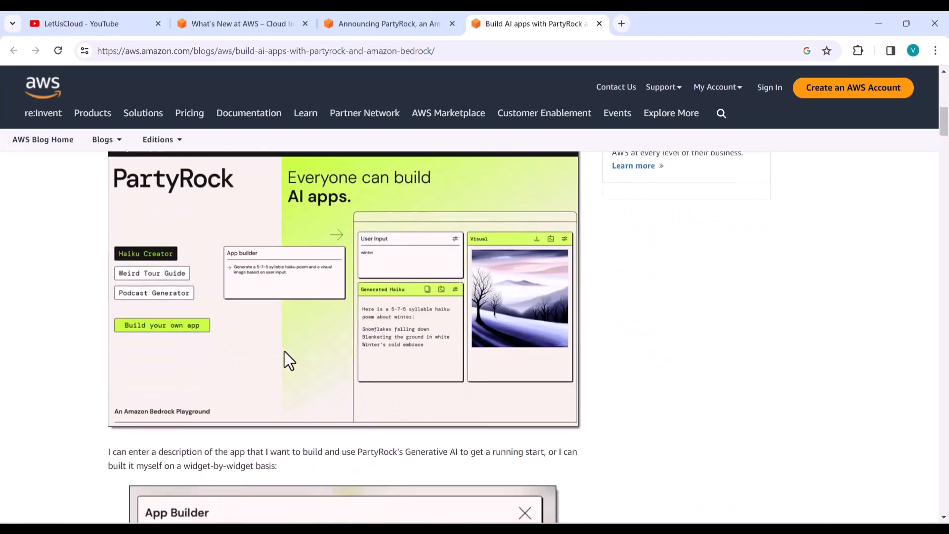
scroll(415, 262, "down", 3)
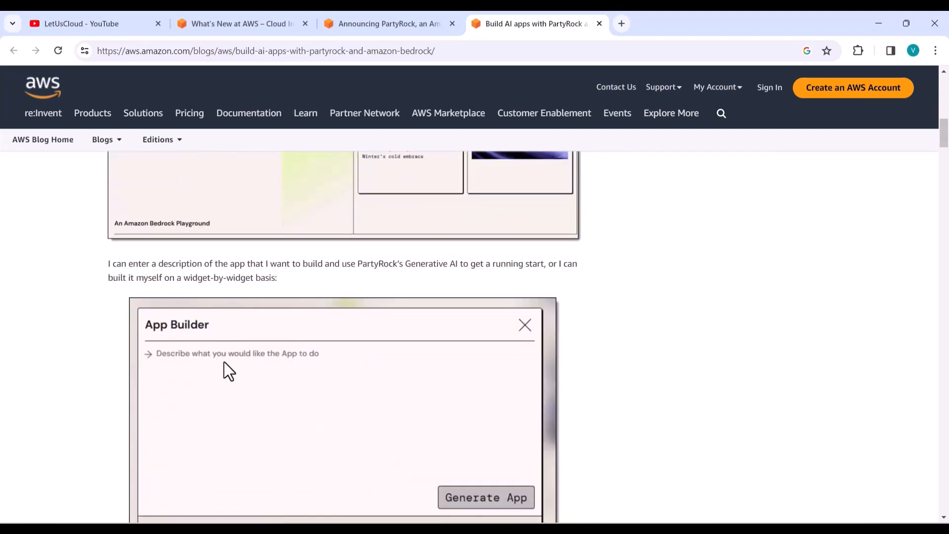
scroll(252, 341, "down", 2)
scroll(301, 336, "down", 8)
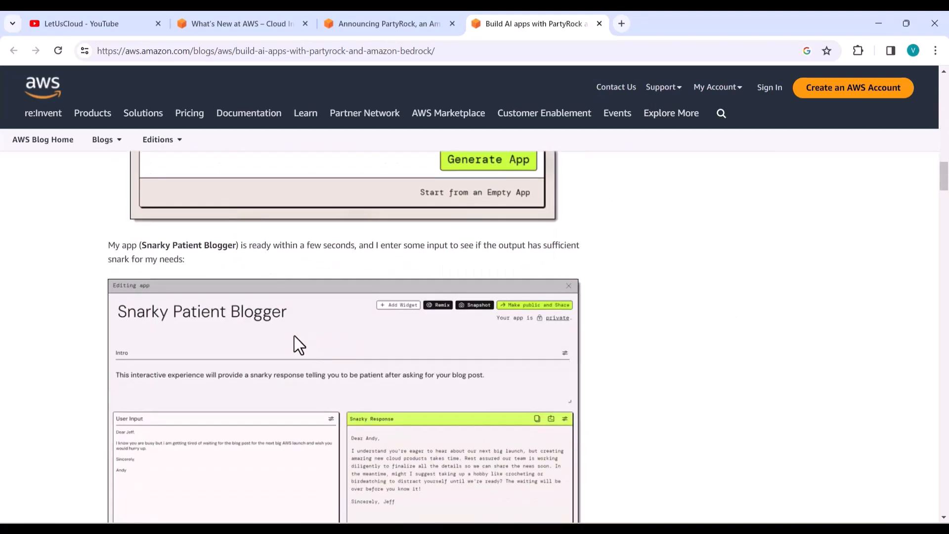
scroll(333, 379, "down", 4)
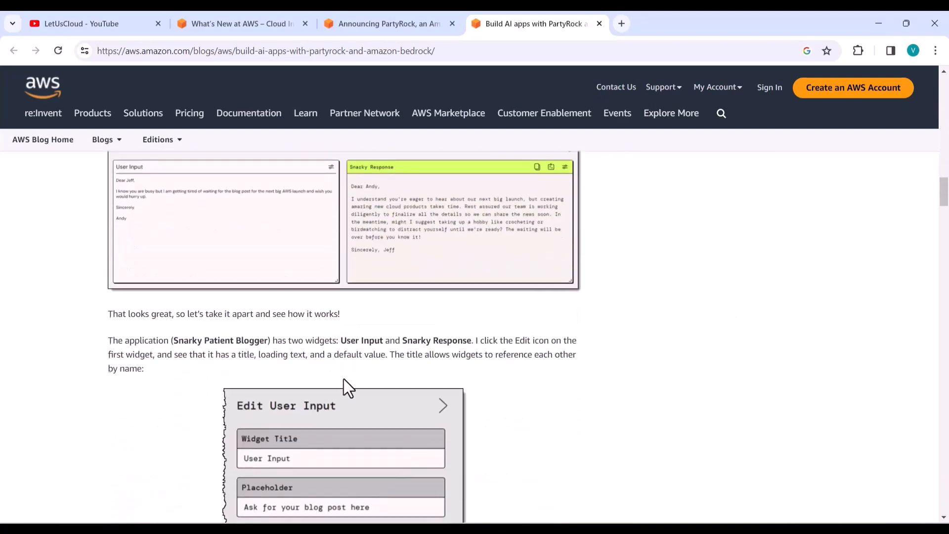
scroll(343, 380, "down", 10)
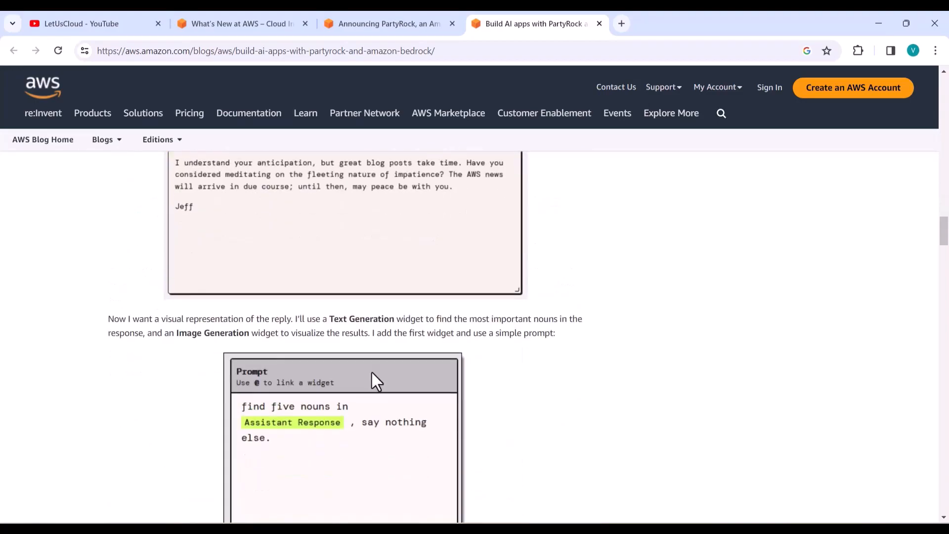
scroll(372, 372, "down", 4)
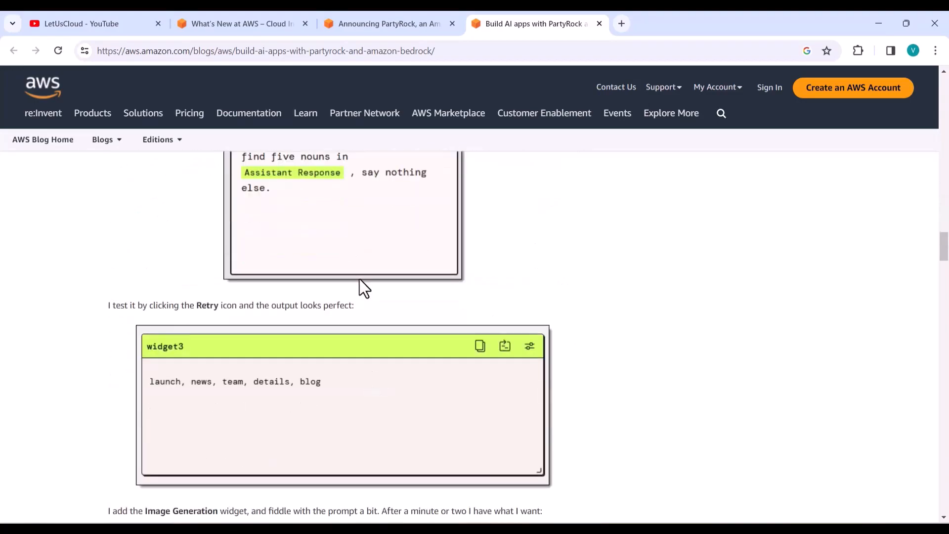
scroll(368, 287, "up", 20)
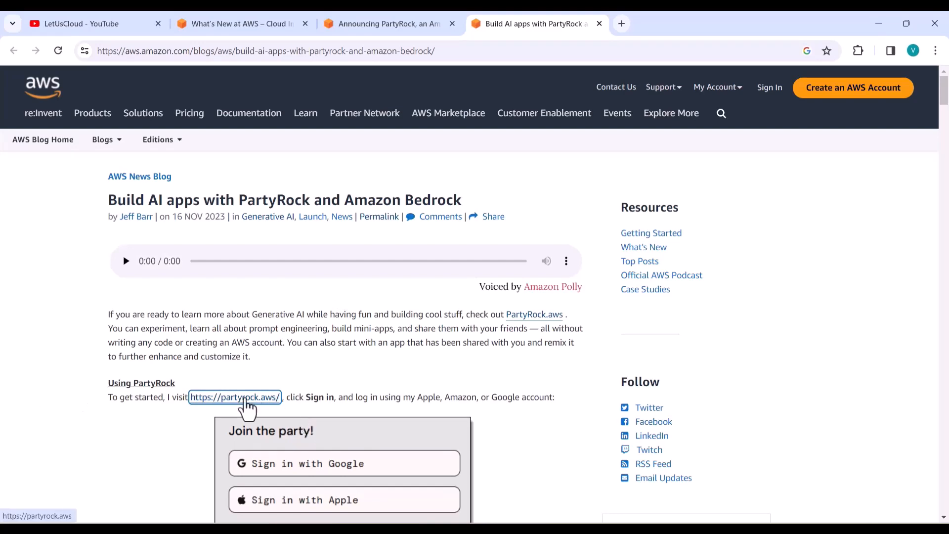
Open the partyrock.aws site from the blog post in a new tab and choose to sign in with Google.
middle_click(245, 402)
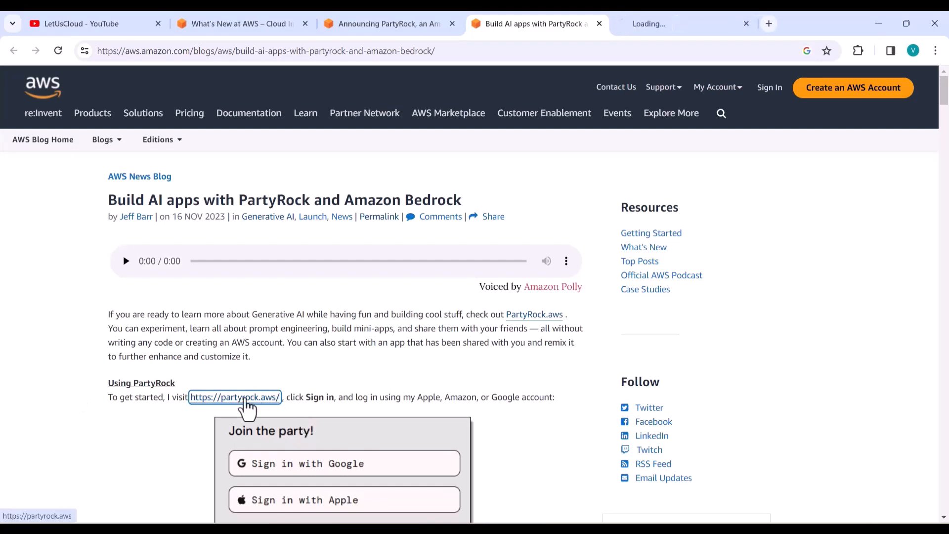
left_click(653, 27)
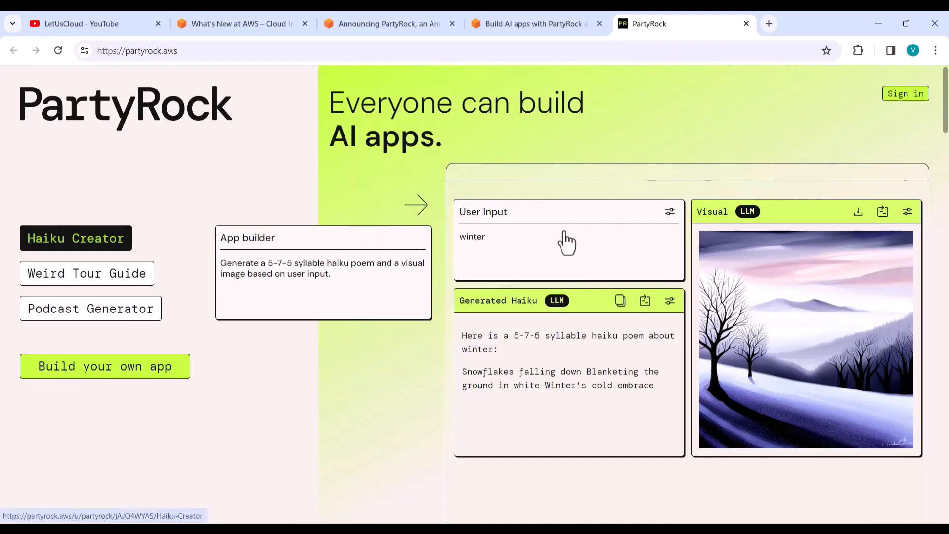
left_click(909, 97)
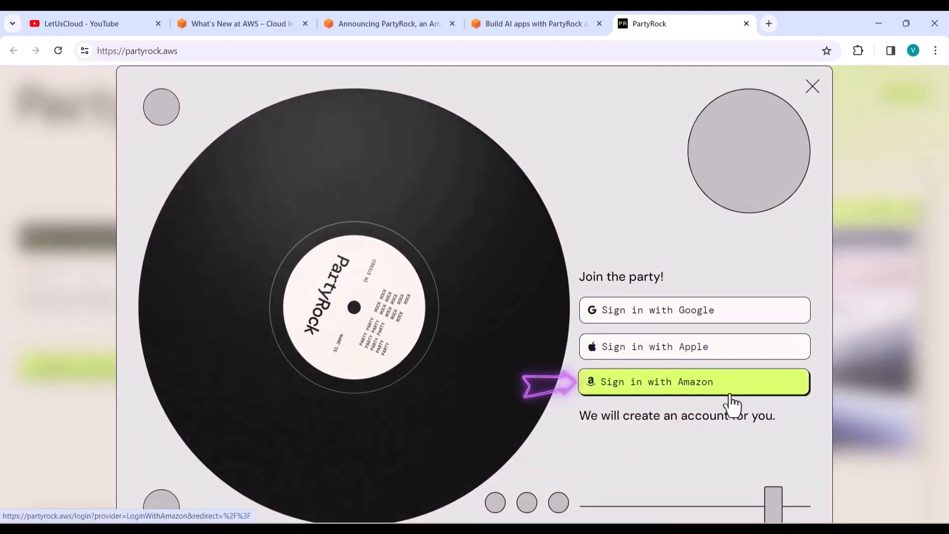
left_click(752, 321)
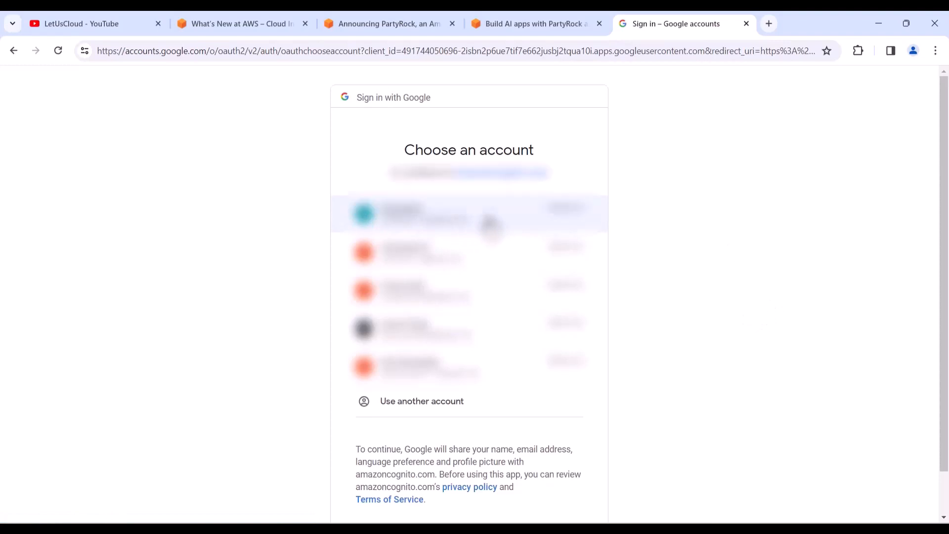
Select the Google account for PartyRock and enter the account password to sign in.
left_click(489, 223)
type("•••")
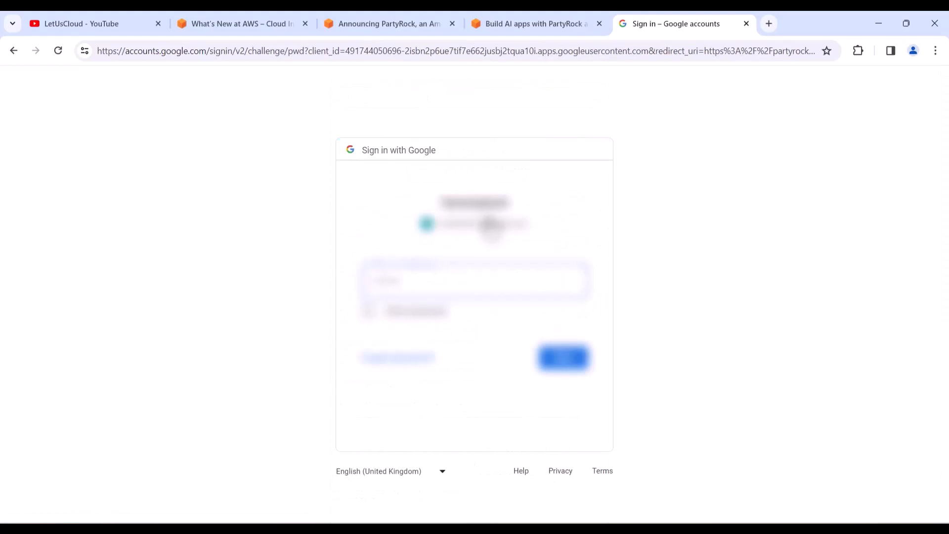
type("•••")
left_click(569, 368)
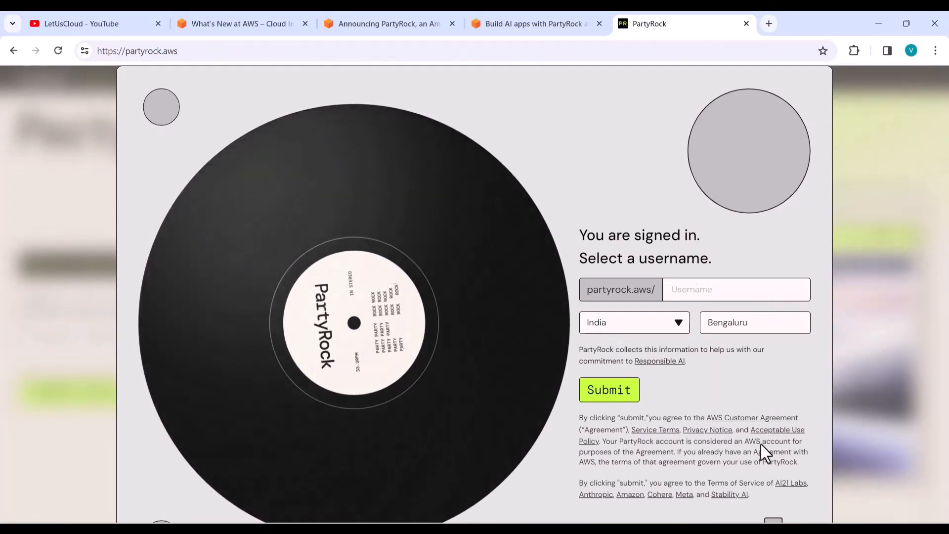
Submit the PartyRock registration with a chosen username and solve the puzzle by placing a dot at the end of the car's path.
left_click(676, 287)
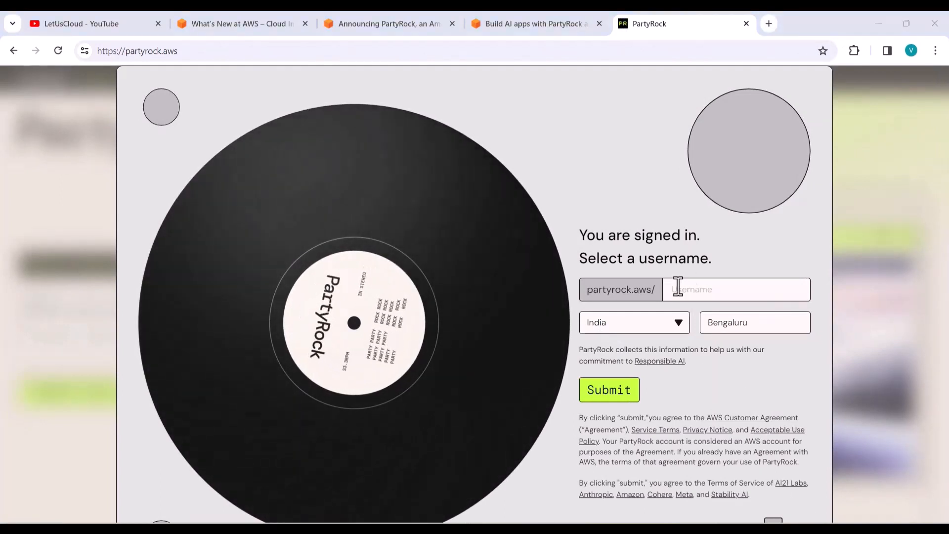
type("Venkat")
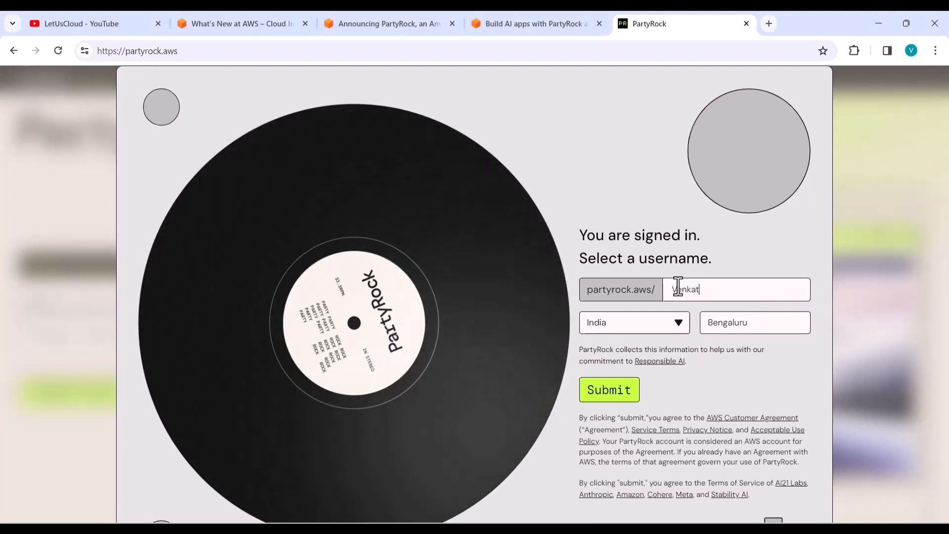
type("esh111")
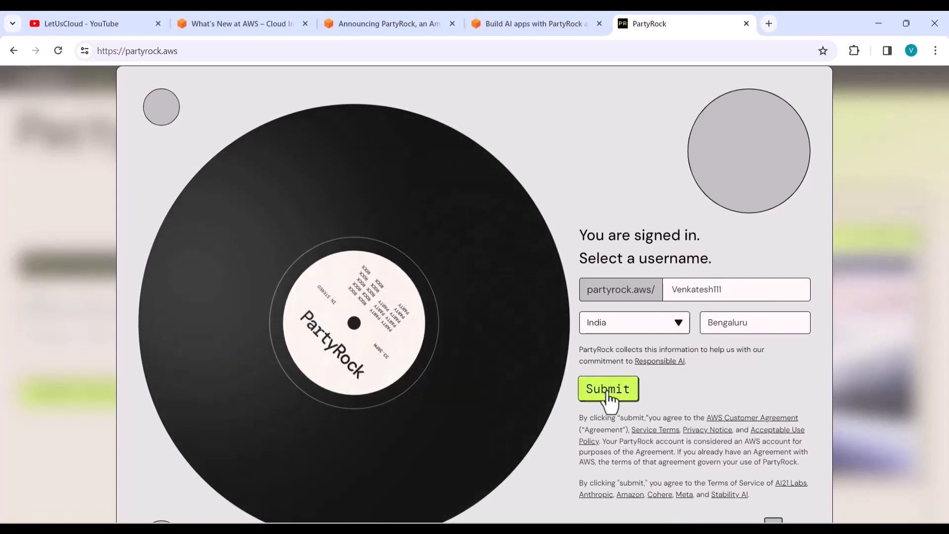
left_click(607, 393)
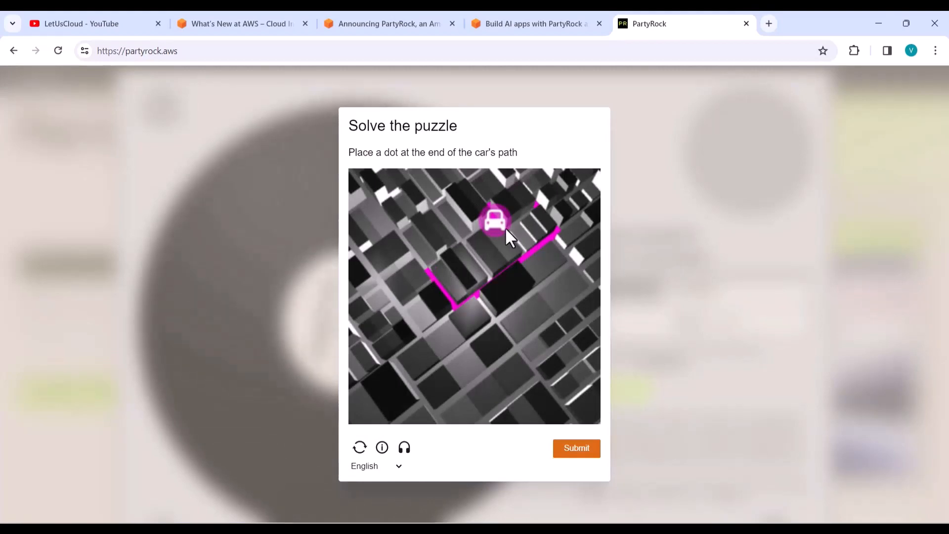
left_click(425, 267)
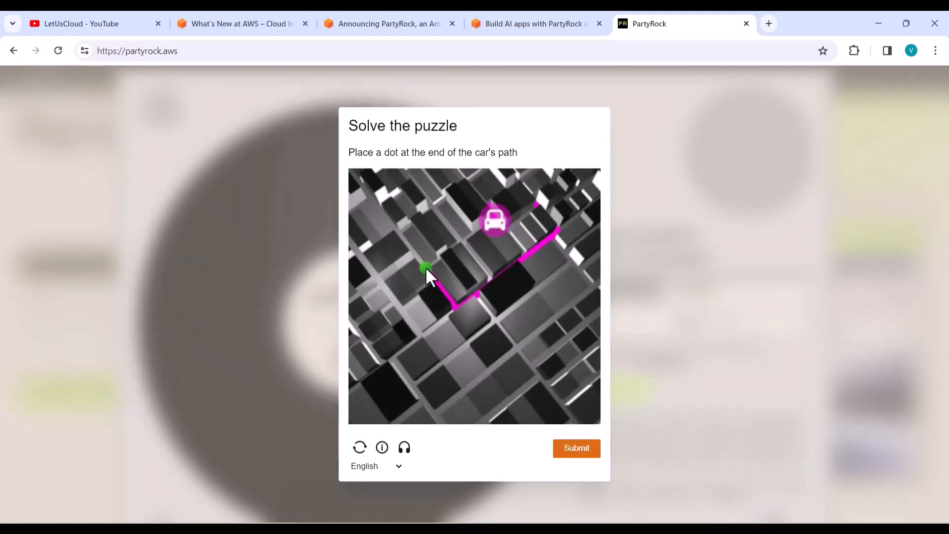
left_click(571, 452)
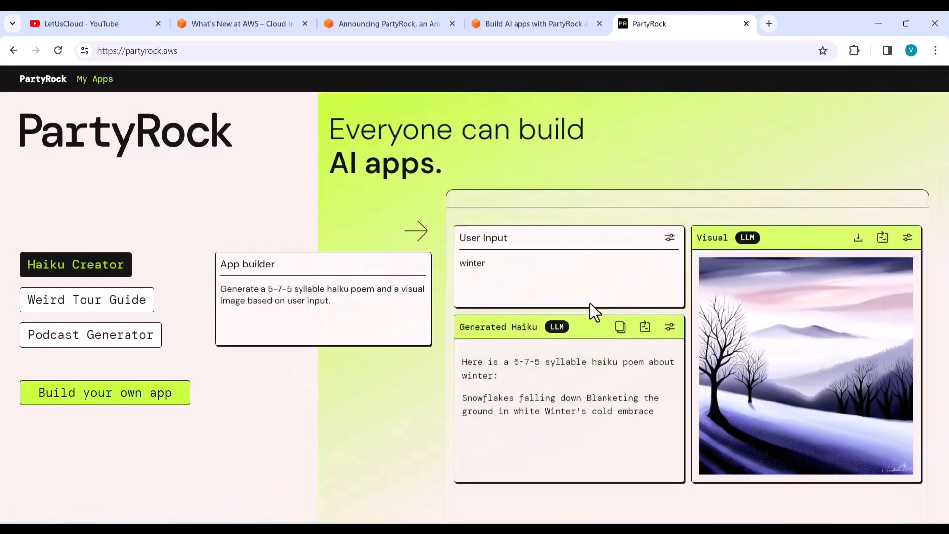
Examine the My Apps page, plus the featured apps and the Amazon Bedrock and sharing sections on the PartyRock home page.
left_click(89, 81)
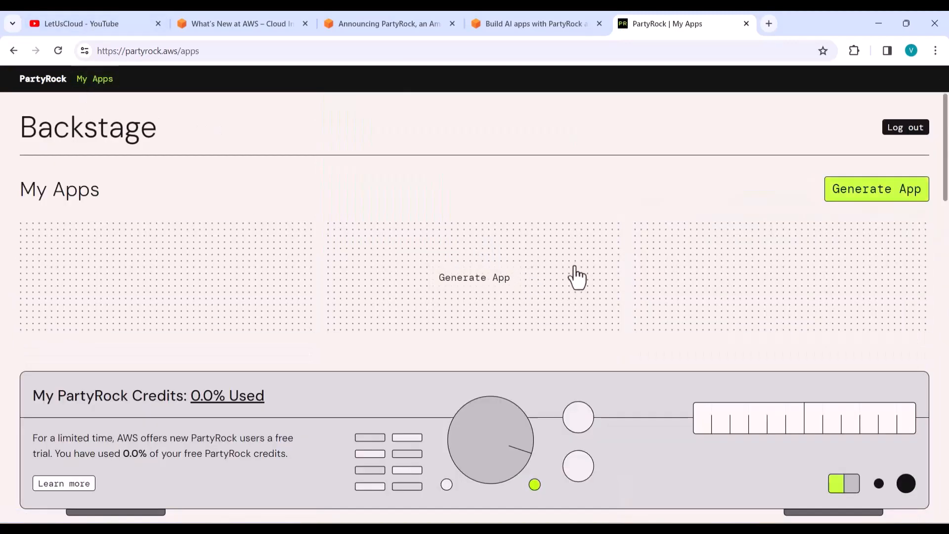
left_click(52, 87)
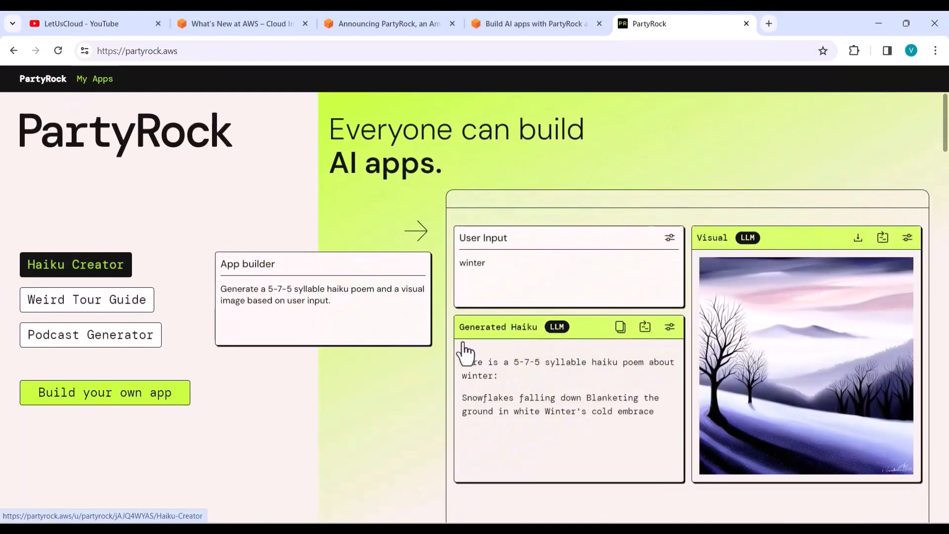
scroll(262, 314, "down", 3)
scroll(295, 314, "down", 15)
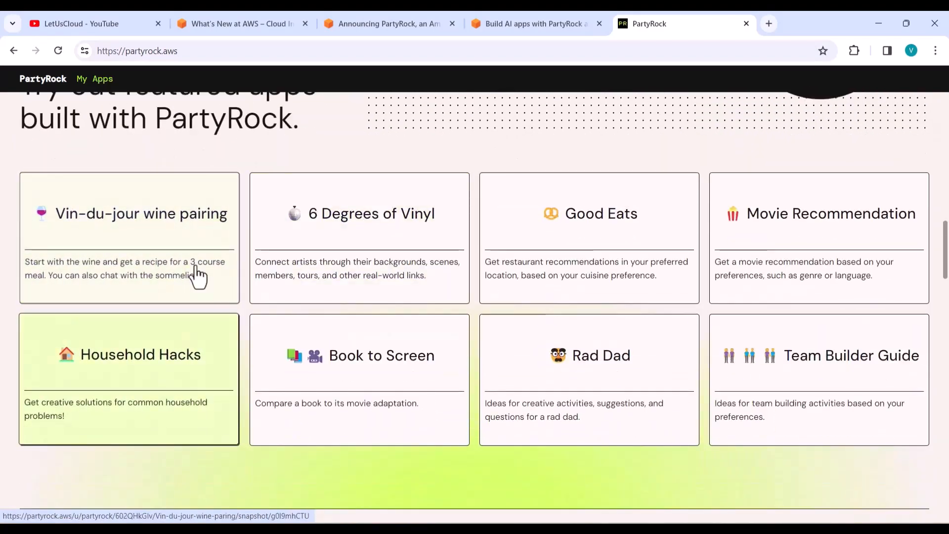
scroll(502, 346, "down", 10)
scroll(508, 333, "down", 15)
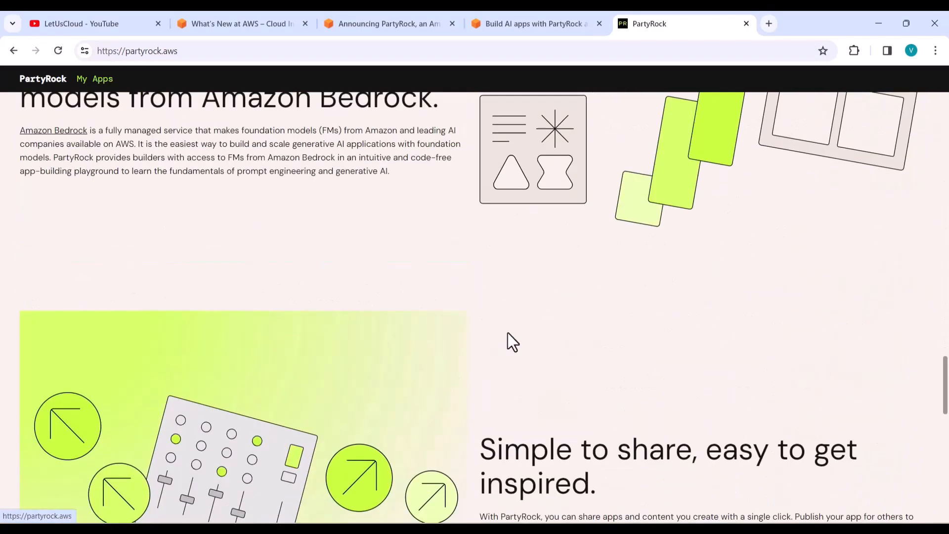
scroll(508, 333, "up", 15)
scroll(508, 333, "up", 15)
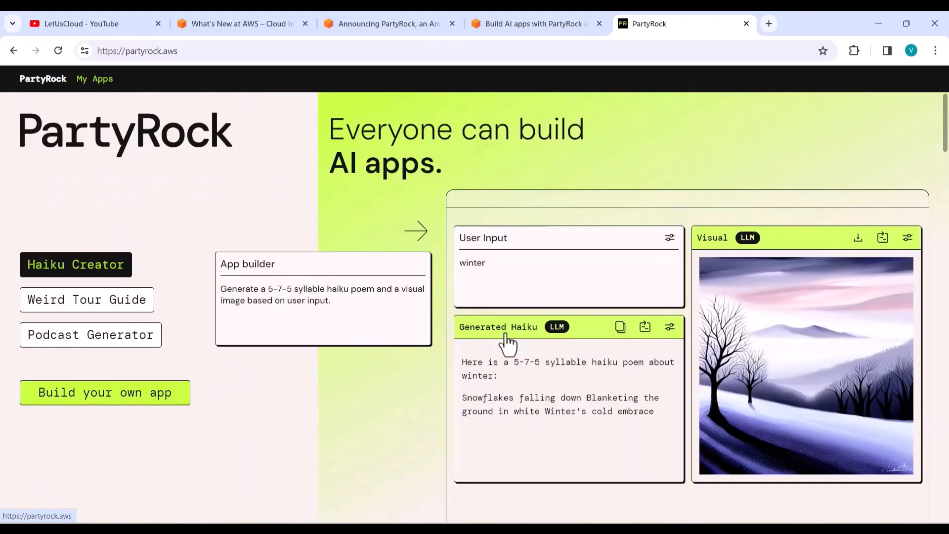
Generate an app from the three-line description "Create an simple app to explain AWS services", "use AWS service name as input", "provide output in bullet format".
left_click(123, 393)
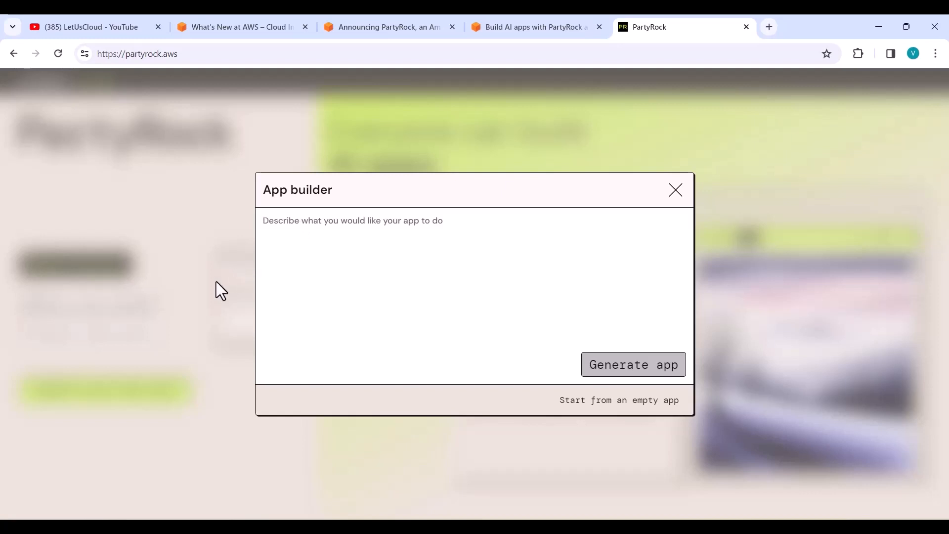
type("C")
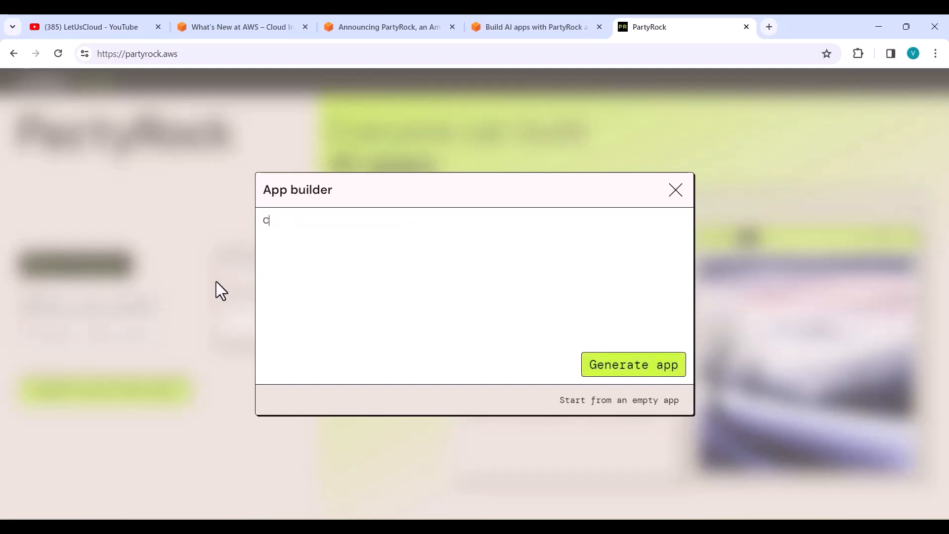
type("reate an simple app to expla")
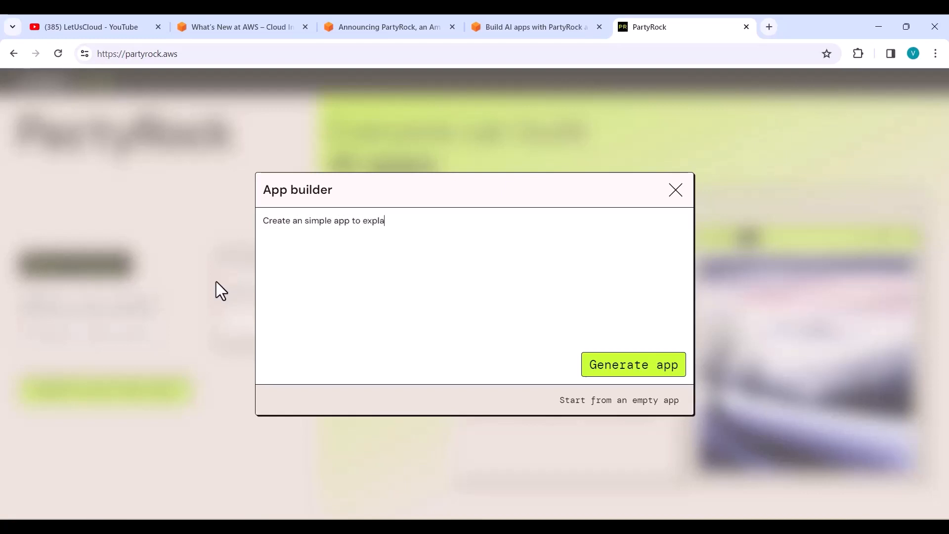
type("in AWS services")
key("Return")
type("use AWS")
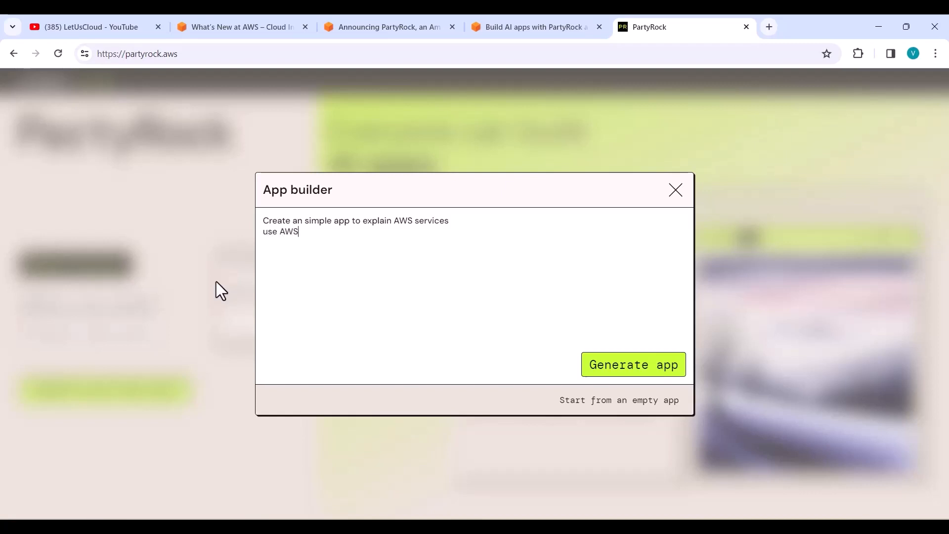
type(" service name as input")
key("Return")
type("provide o")
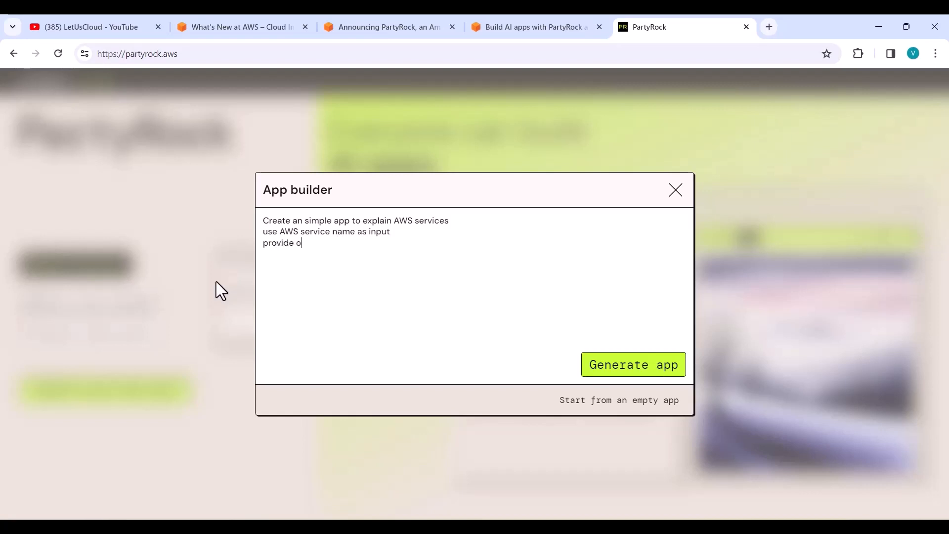
type("utput in bullet format")
left_click(644, 378)
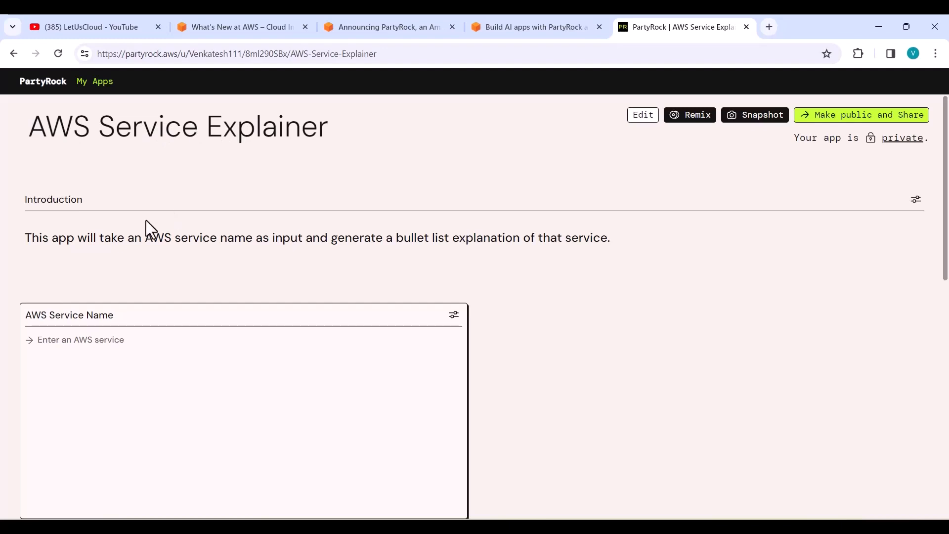
Examine the generated app's introduction, its AWS Service Name input and its Service Explanation output widget.
scroll(99, 211, "down", 1)
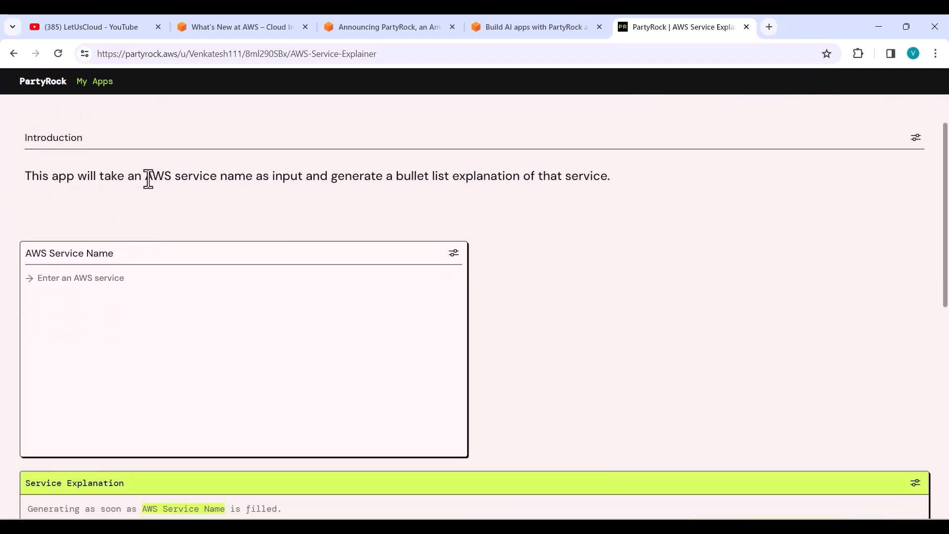
left_click_drag(144, 179, 613, 177)
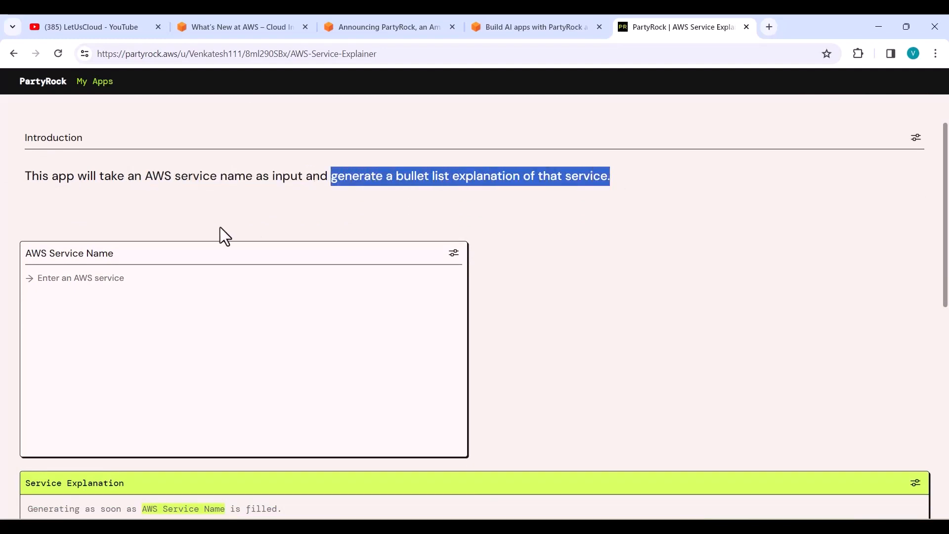
scroll(161, 254, "down", 2)
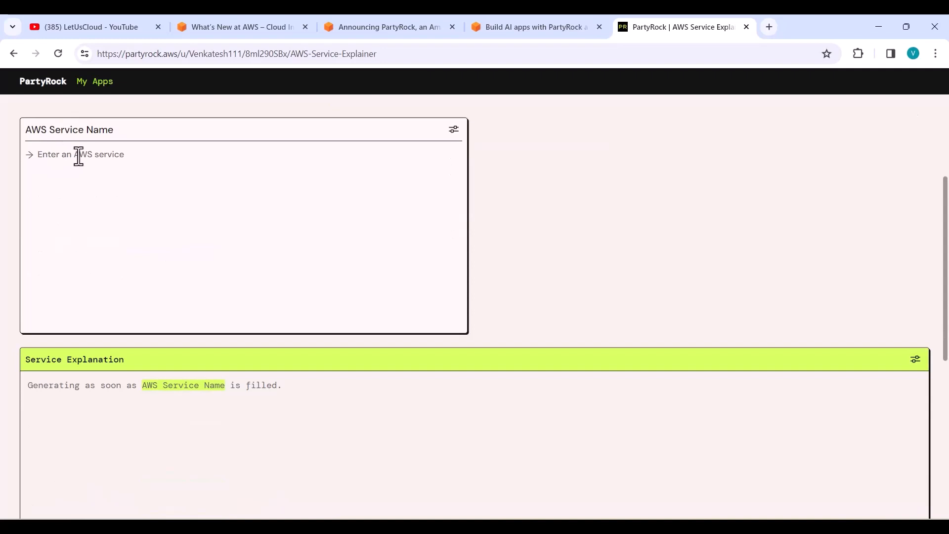
scroll(143, 395, "down", 1)
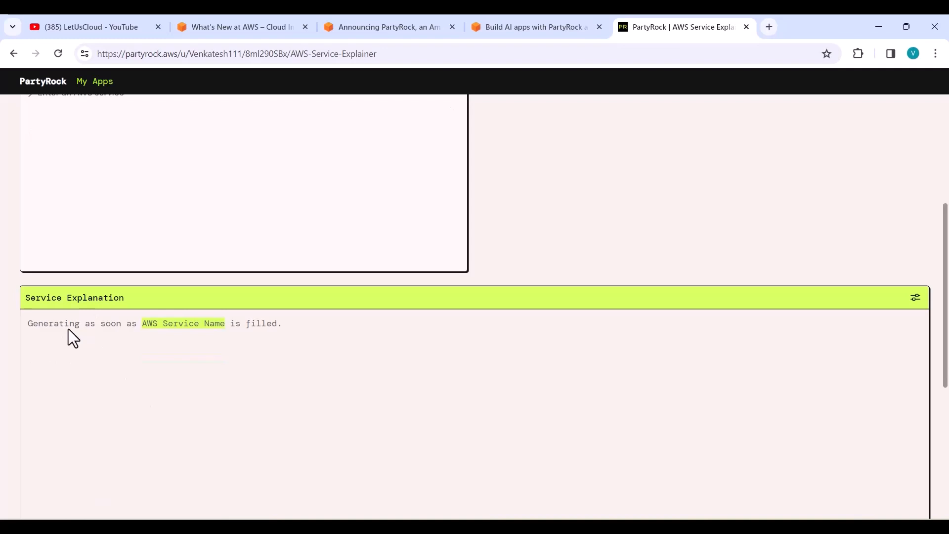
scroll(278, 361, "up", 4)
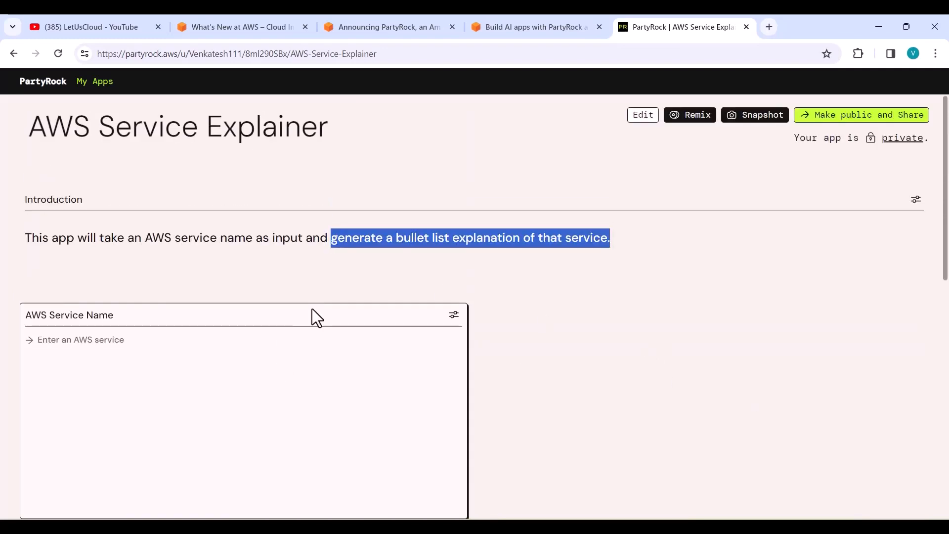
scroll(253, 323, "down", 3)
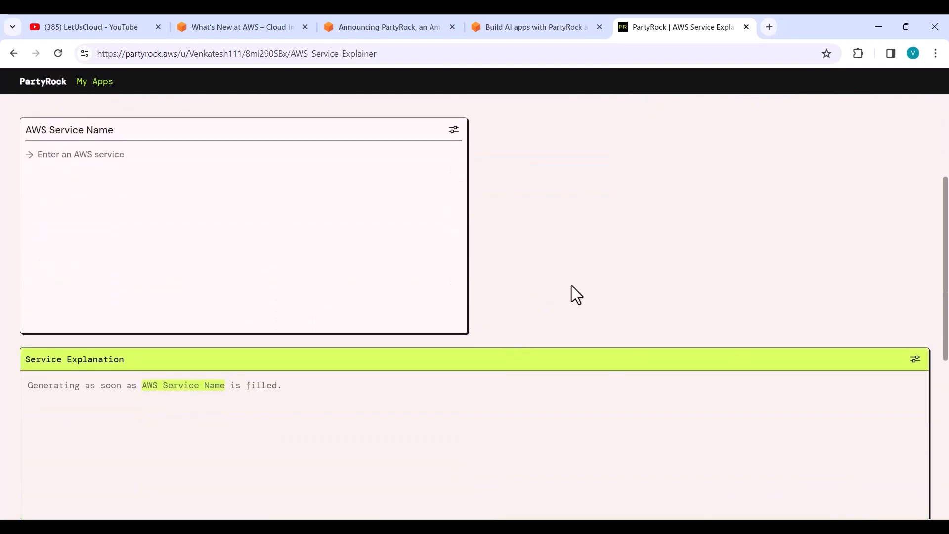
scroll(572, 289, "up", 3)
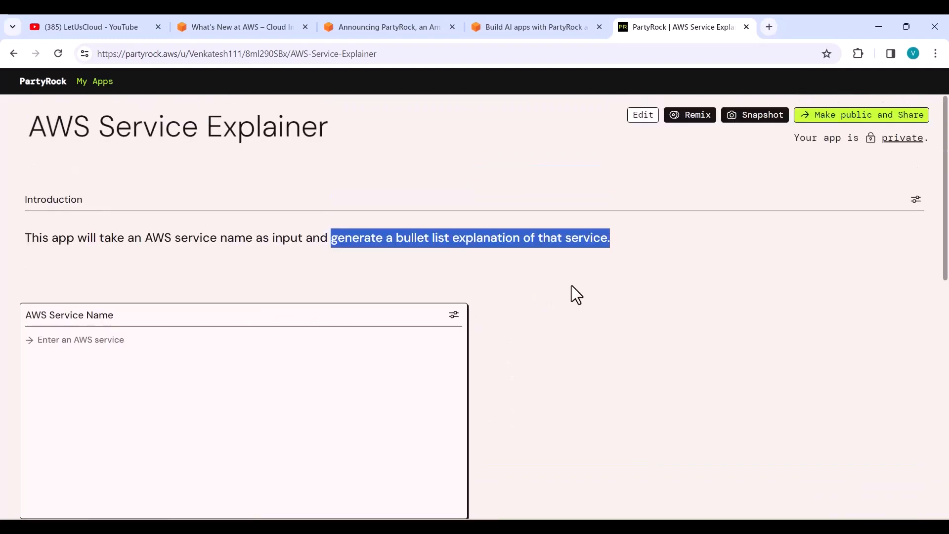
Put the app into edit mode and shrink the AWS Service Name widget to about half its width and height.
left_click(643, 117)
scroll(390, 257, "down", 1)
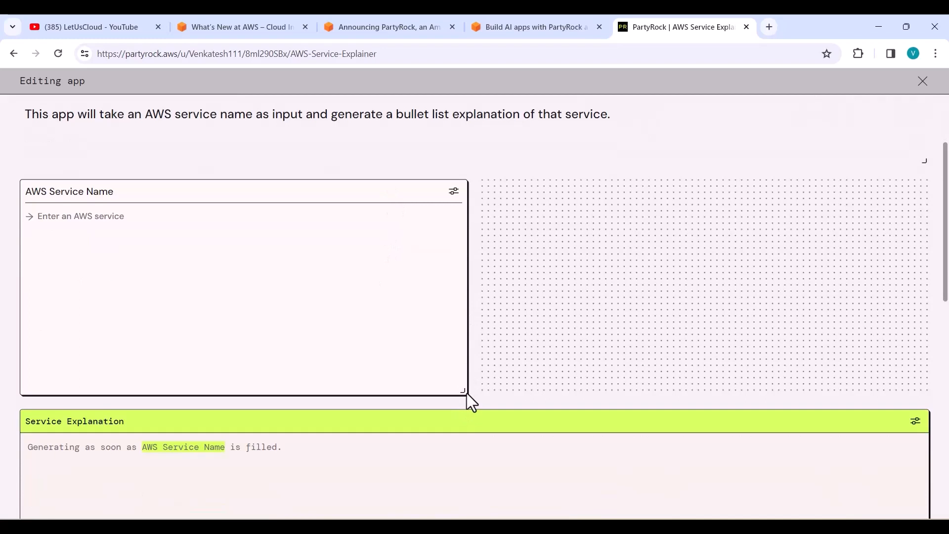
left_click_drag(467, 393, 163, 276)
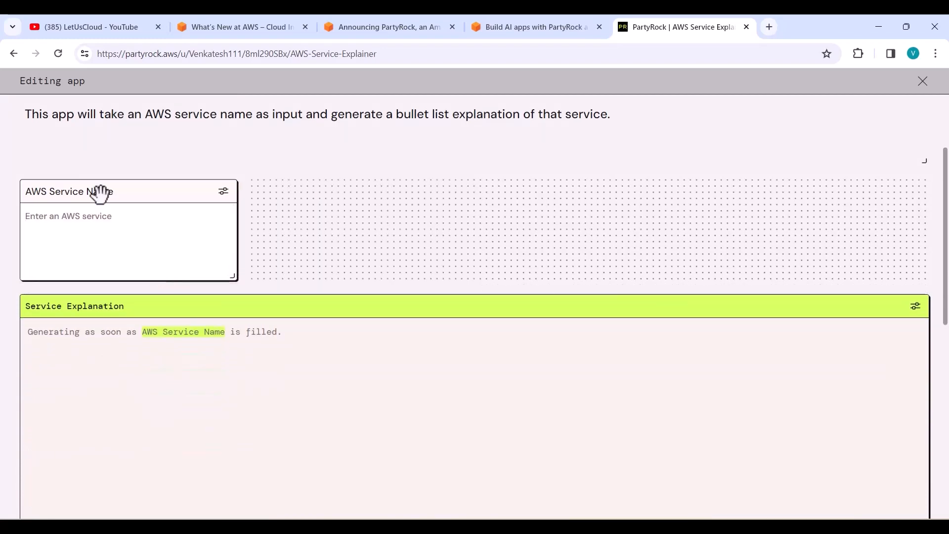
Narrow and shorten the Service Explanation widget and place it directly beside the AWS Service Name widget.
scroll(641, 381, "down", 2)
scroll(638, 372, "down", 1)
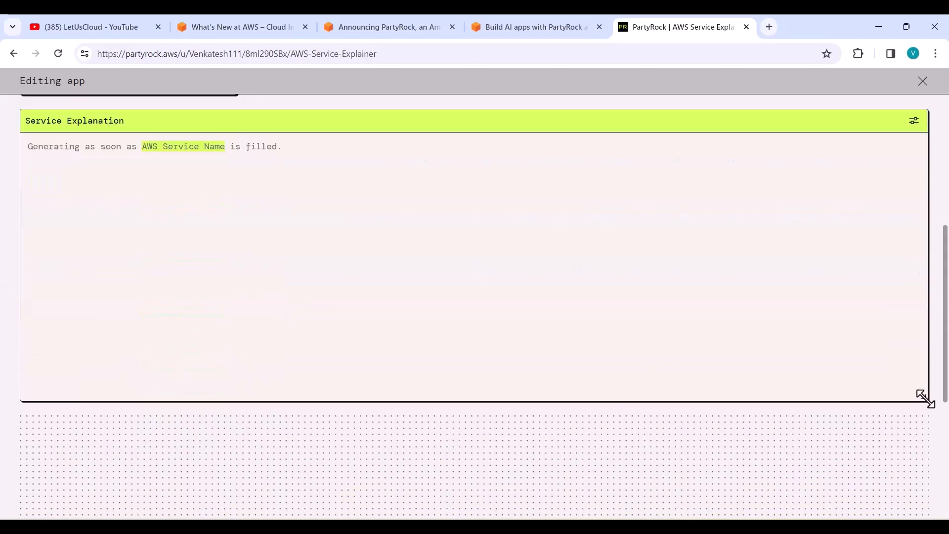
left_click_drag(925, 397, 519, 346)
scroll(519, 358, "up", 3)
left_click_drag(337, 302, 570, 186)
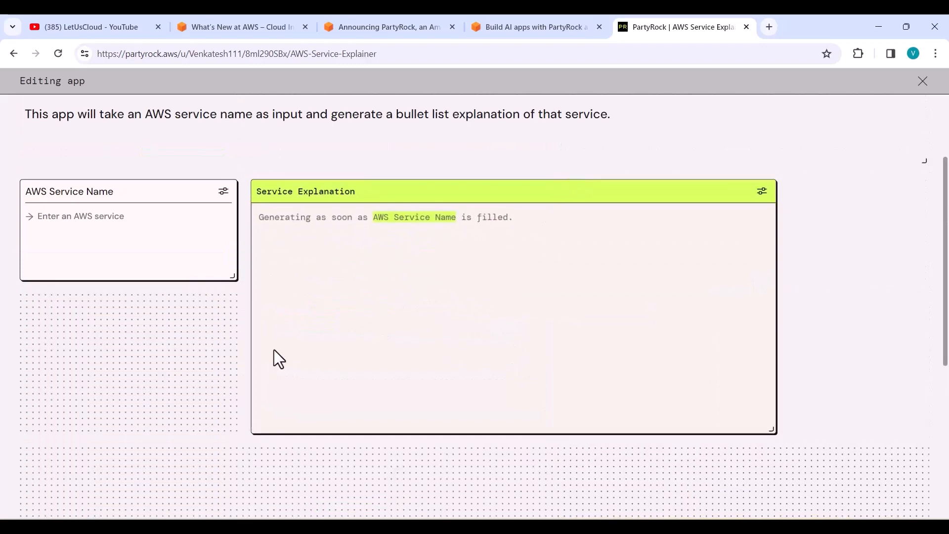
scroll(283, 336, "up", 3)
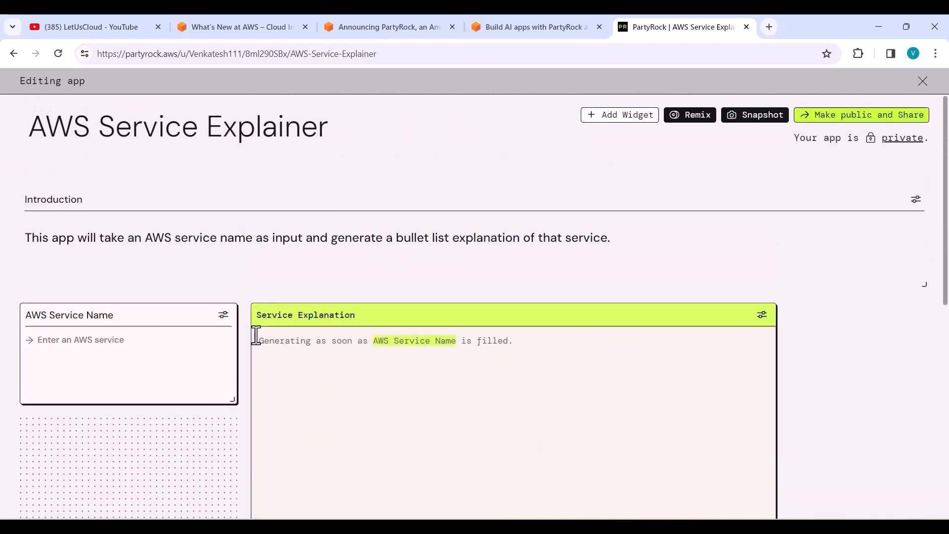
Enter AWS S3 as the service name and view the bullet list explanation generated for it.
left_click(76, 343)
type("AWS S3")
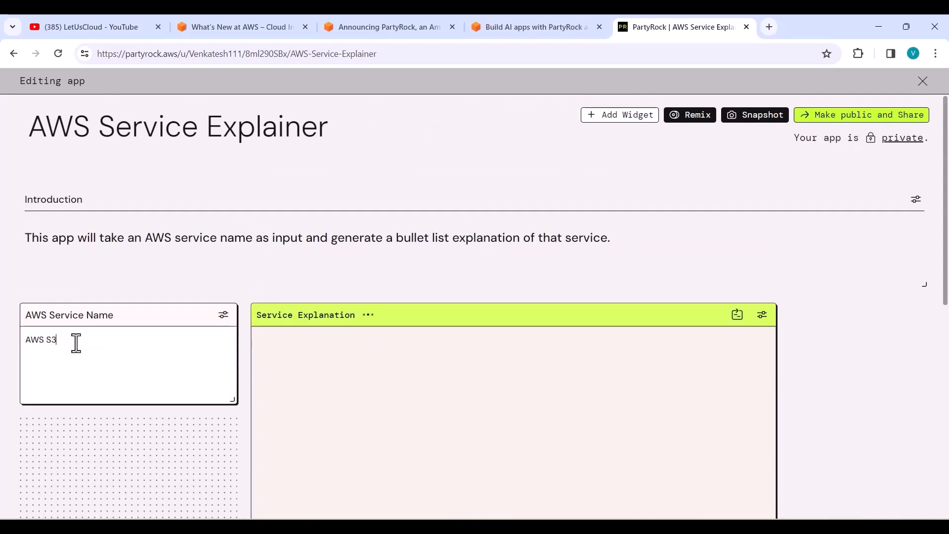
scroll(582, 358, "down", 1)
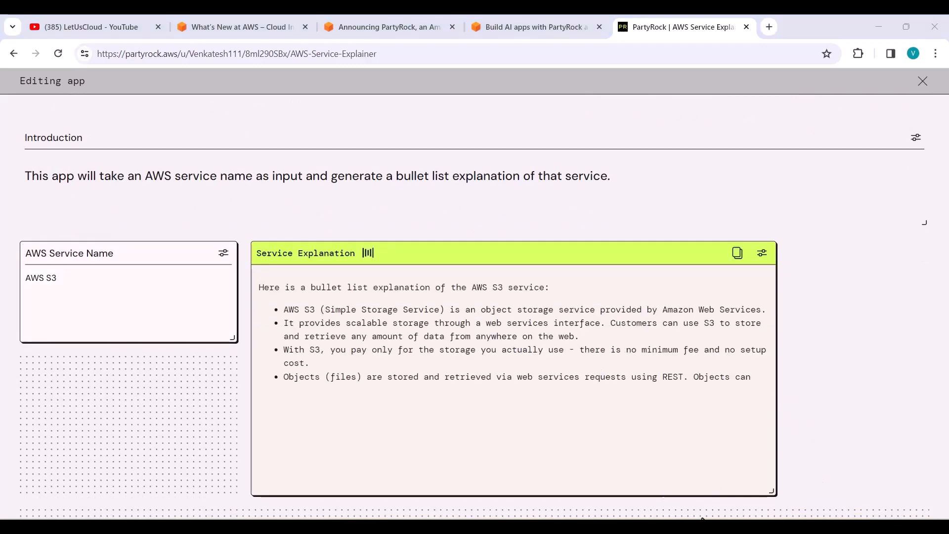
scroll(514, 405, "down", 1)
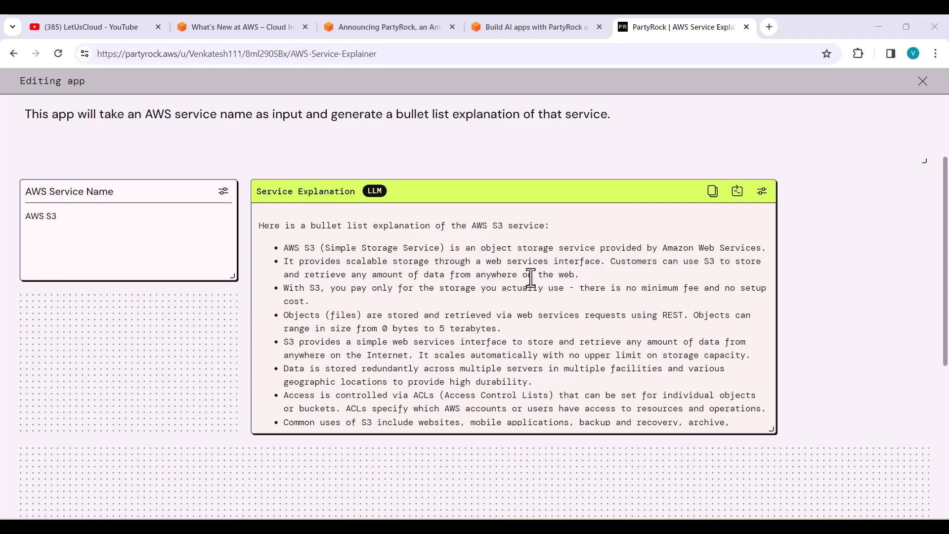
Change the service name to AWS EC2 to generate a new explanation.
left_click(55, 216)
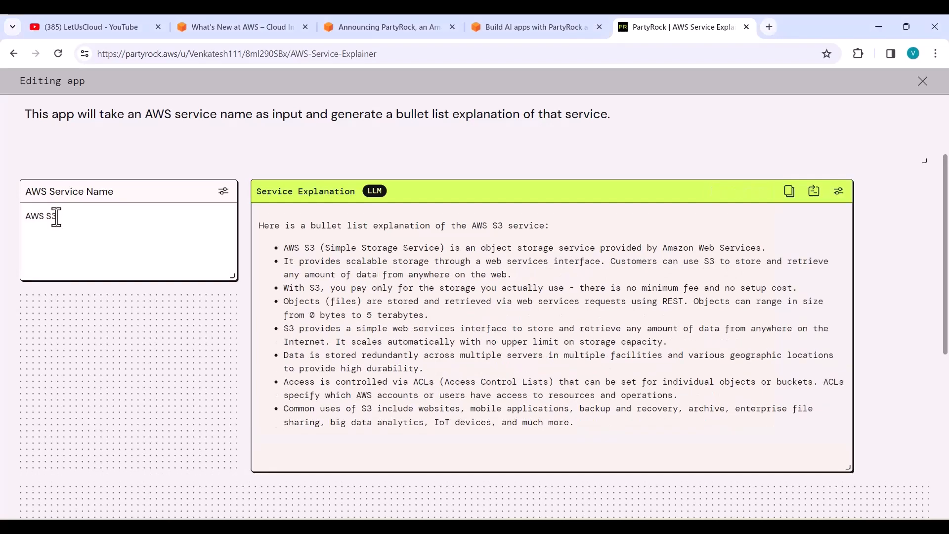
key("BackSpace")
key("BackSpace")
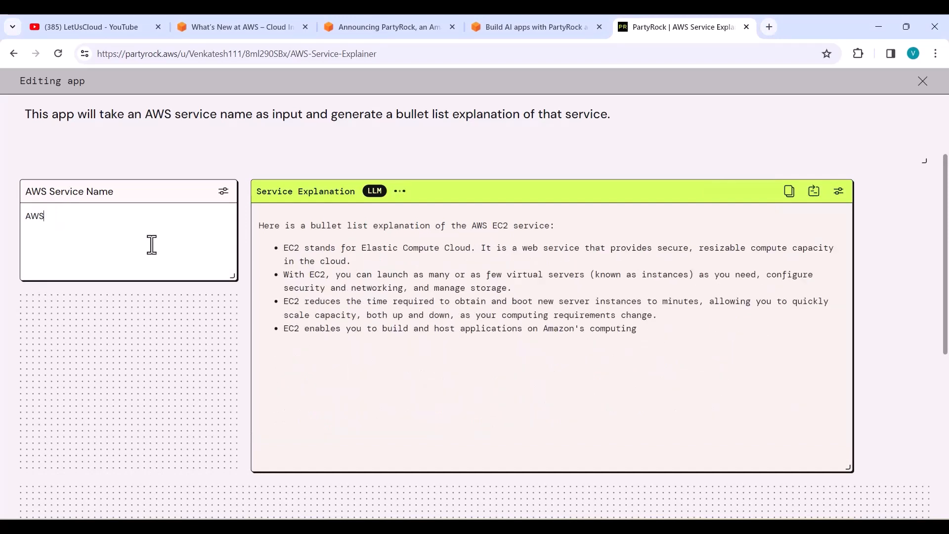
type("EC2")
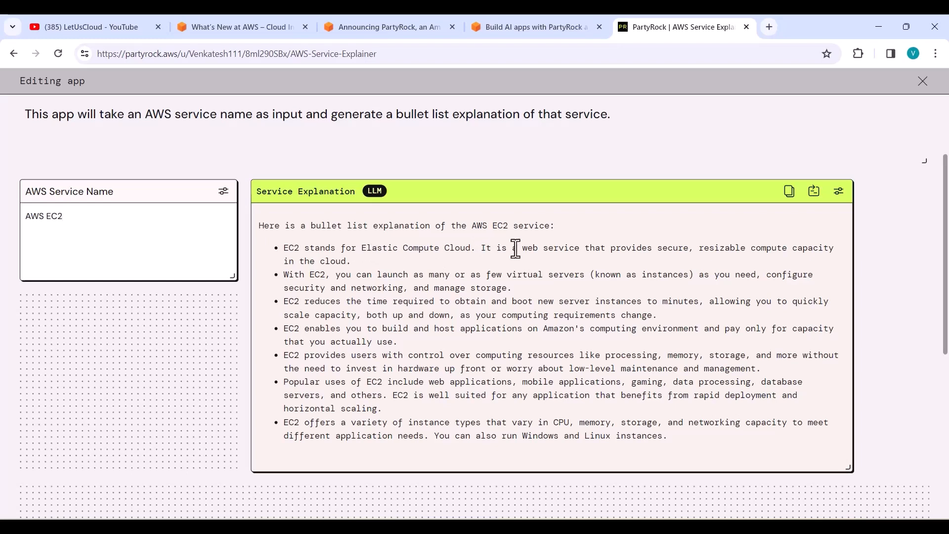
Read through the bullet list in the Service Explanation widget and look over the app layout.
left_click_drag(516, 248, 466, 268)
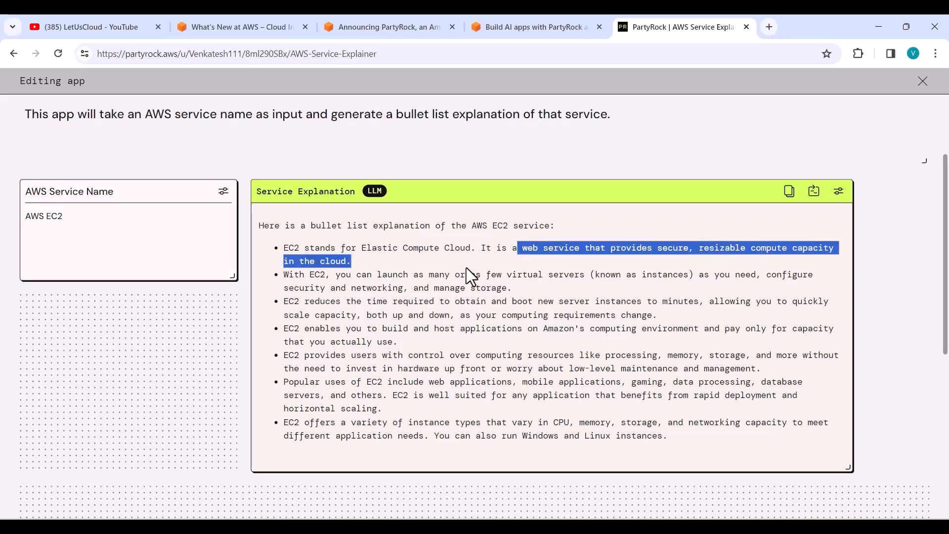
left_click(396, 299)
scroll(420, 341, "down", 3)
scroll(374, 322, "up", 2)
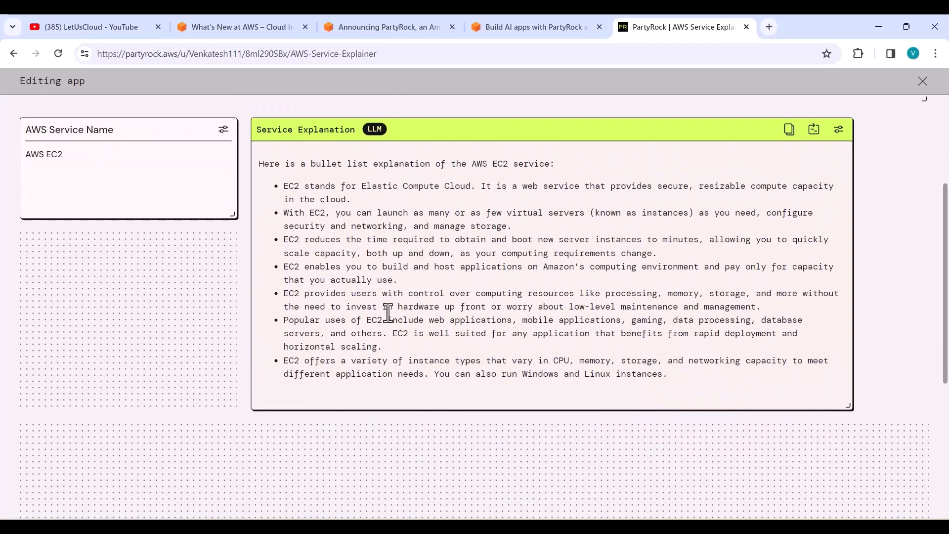
scroll(388, 313, "up", 3)
scroll(388, 296, "down", 3)
scroll(388, 296, "up", 1)
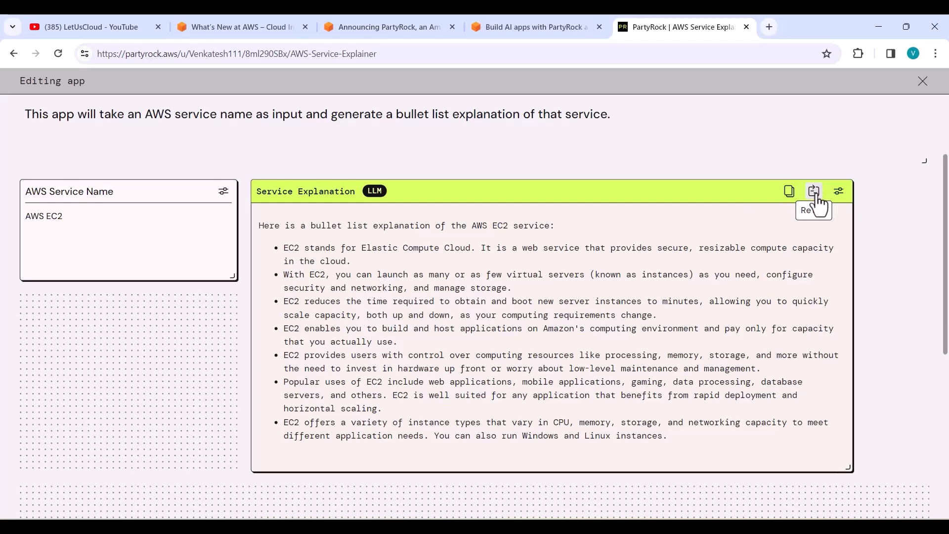
Open the Service Explanation widget's settings and review its title, the available models with Claude Instant kept selected, and the prompt.
left_click(839, 191)
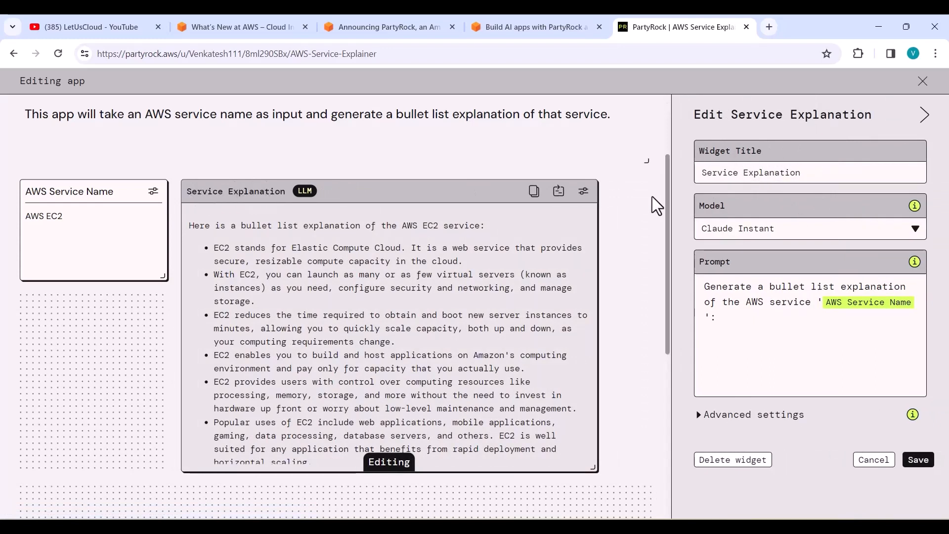
left_click_drag(812, 174, 700, 173)
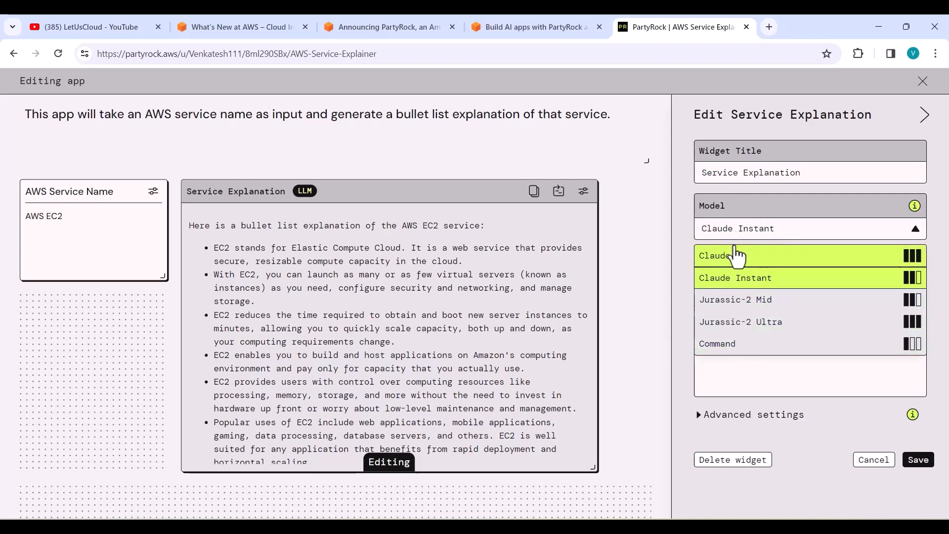
left_click(779, 281)
left_click(765, 237)
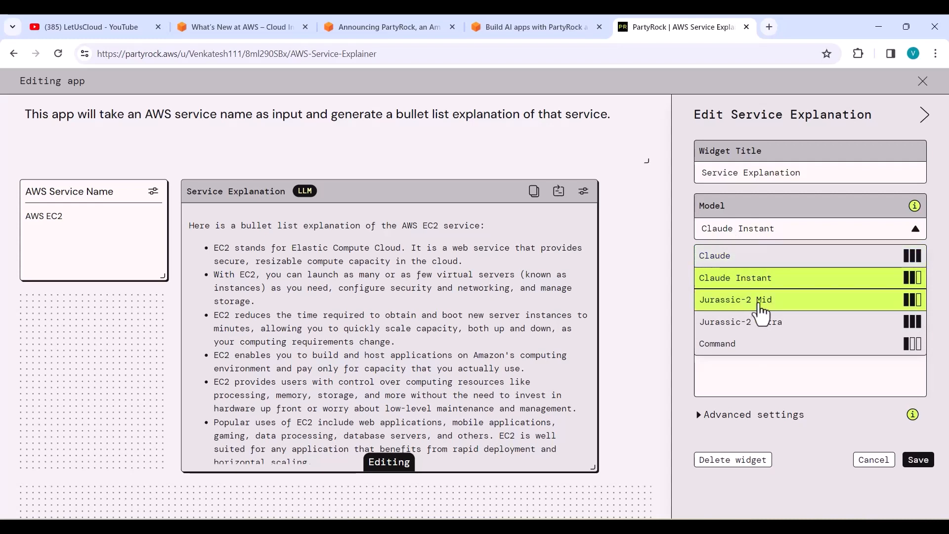
left_click(753, 277)
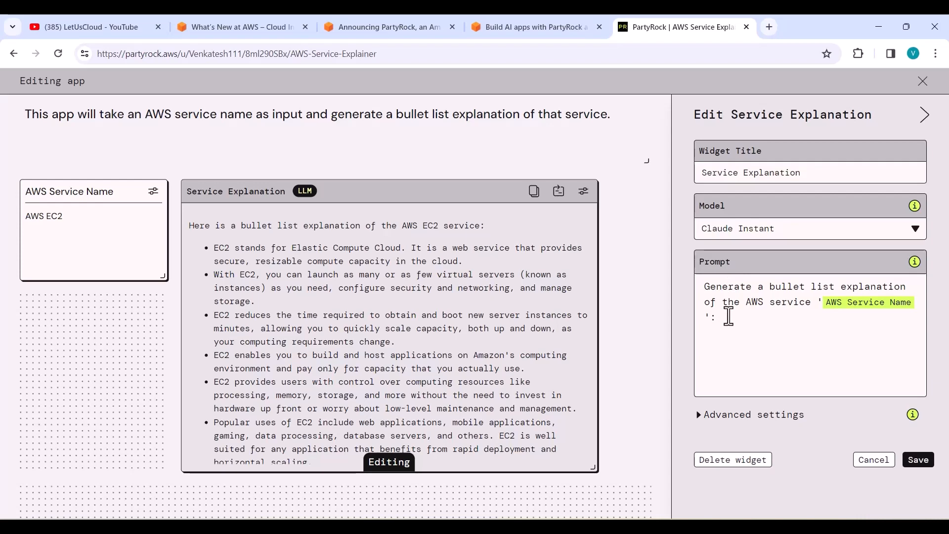
left_click_drag(705, 287, 811, 302)
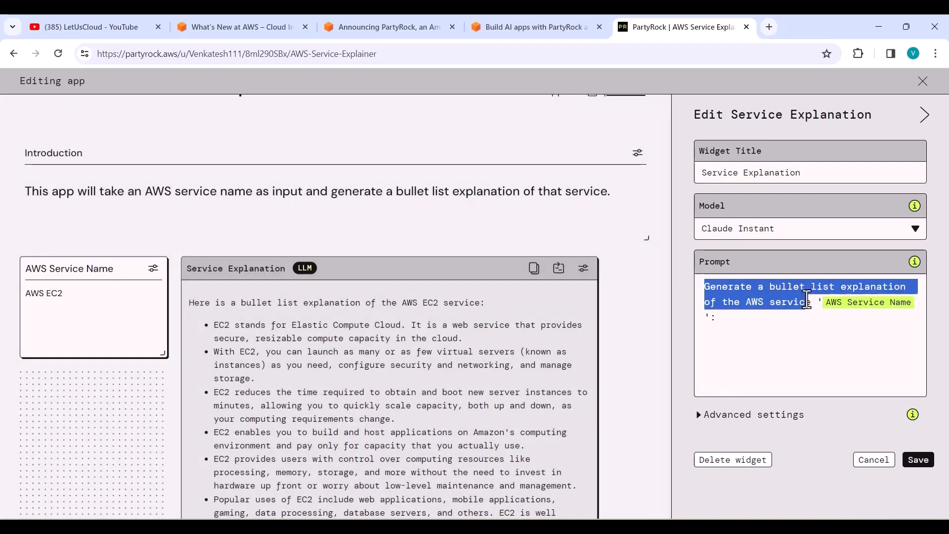
left_click(682, 301)
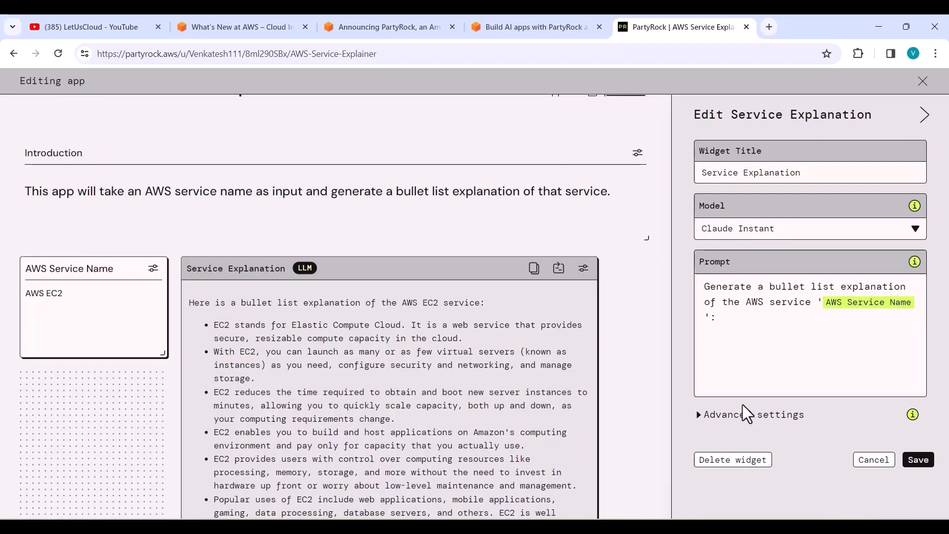
Expand the advanced settings of the Service Explanation widget and set the Temperature to 1.
left_click(702, 414)
scroll(770, 348, "down", 1)
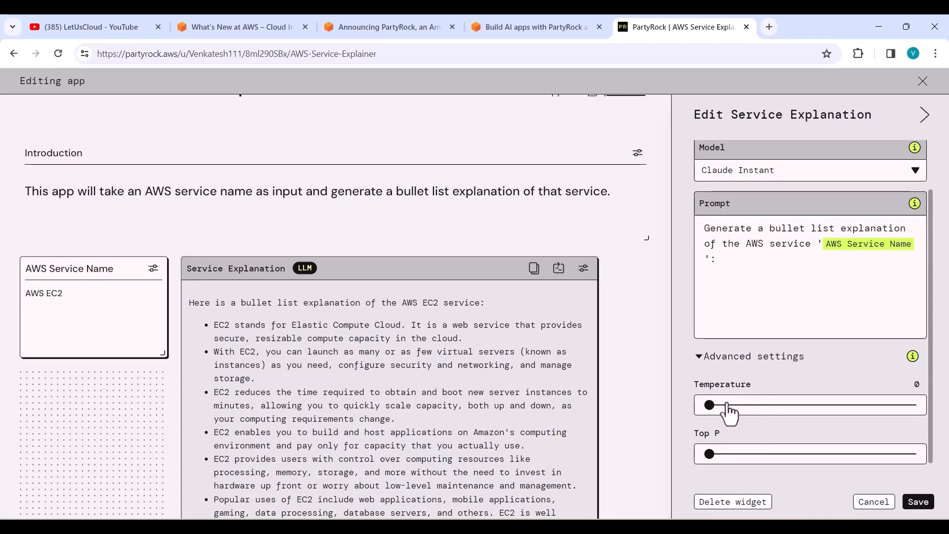
left_click_drag(710, 405, 935, 410)
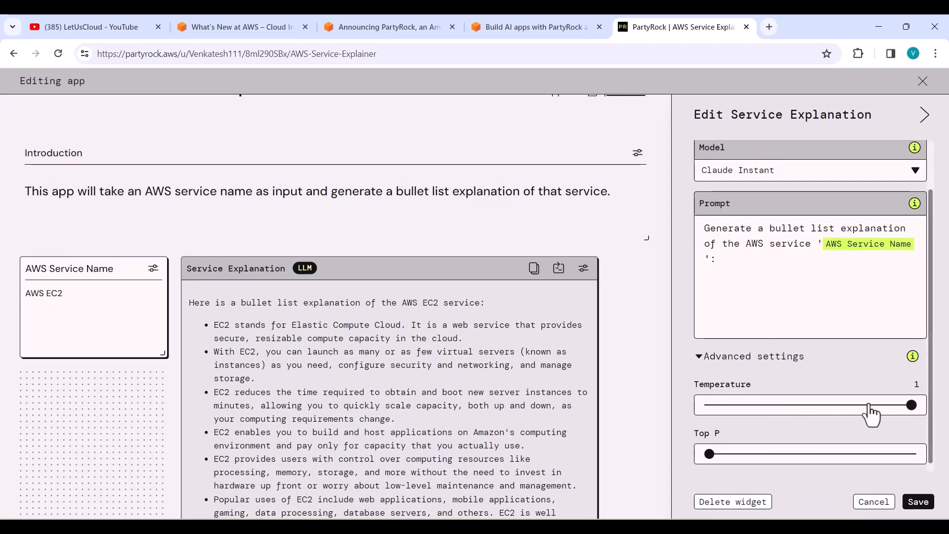
Set both the Temperature and Top P of the Service Explanation widget to 0 and save the widget settings.
left_click_drag(868, 410, 710, 405)
left_click_drag(710, 453, 685, 454)
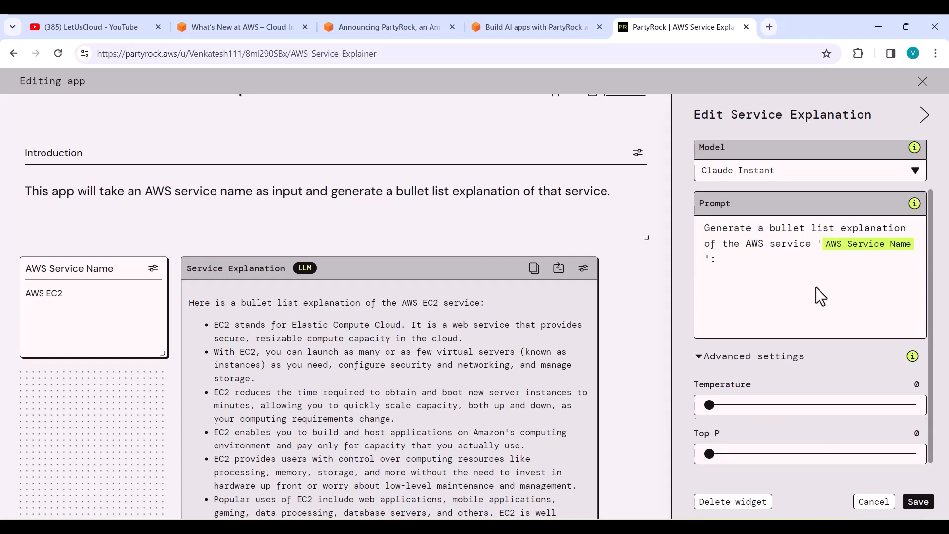
scroll(821, 317, "up", 1)
scroll(828, 348, "down", 1)
left_click(918, 502)
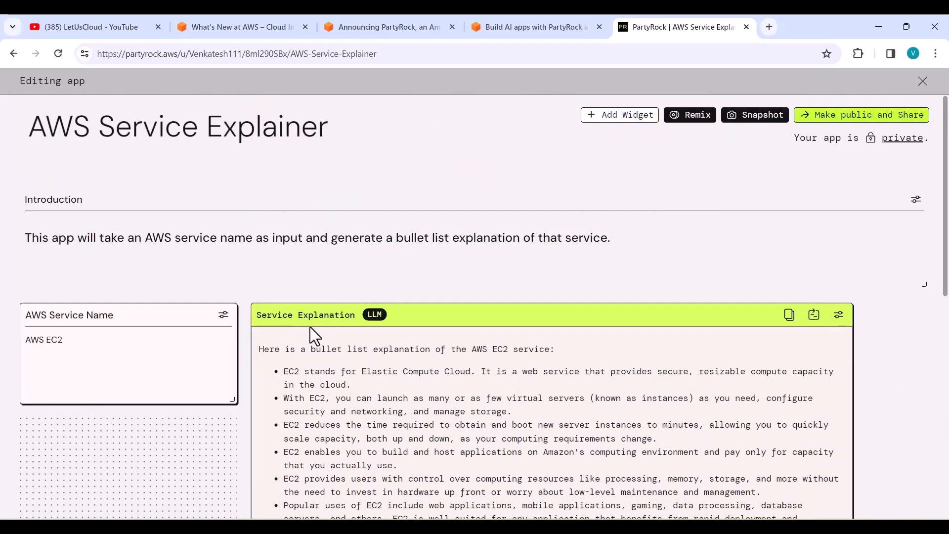
Add a Text Generation widget to the app and title it Pricing.
left_click(621, 120)
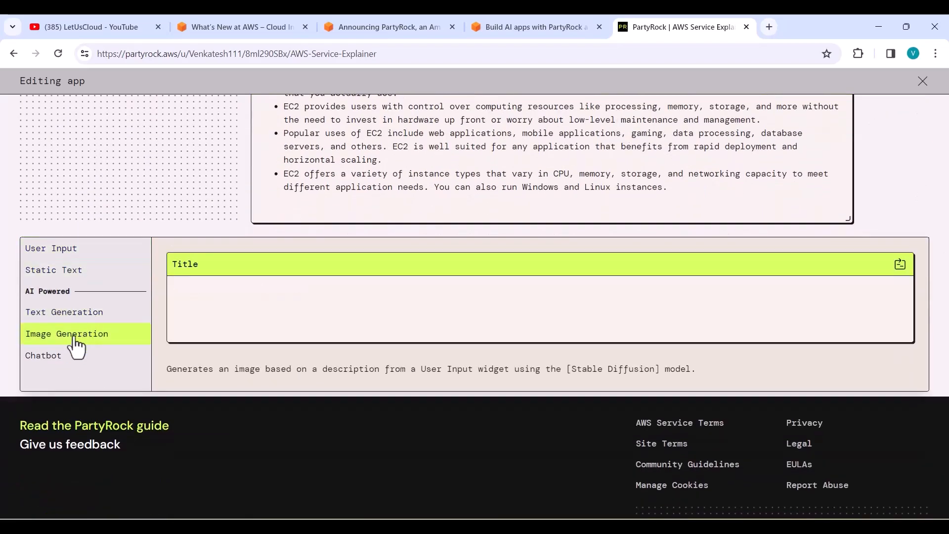
left_click(72, 313)
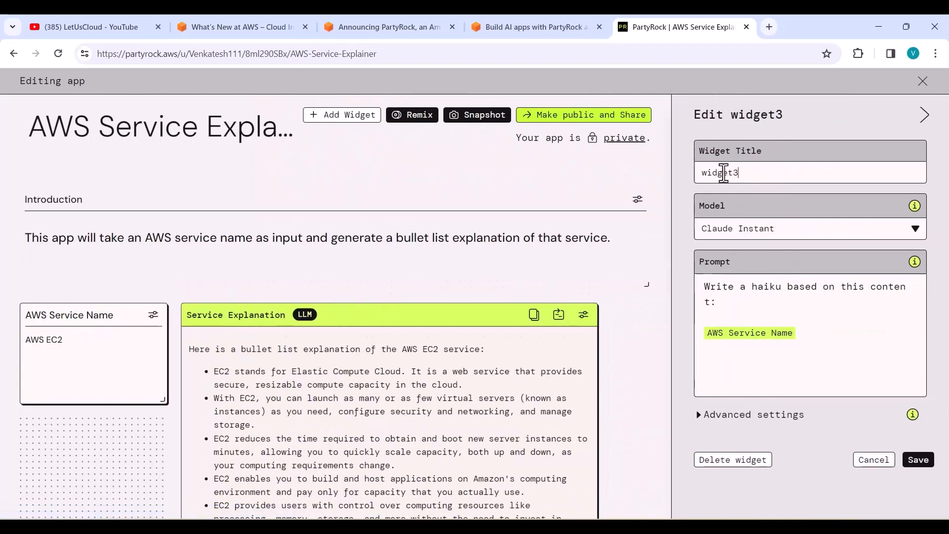
double_click(724, 172)
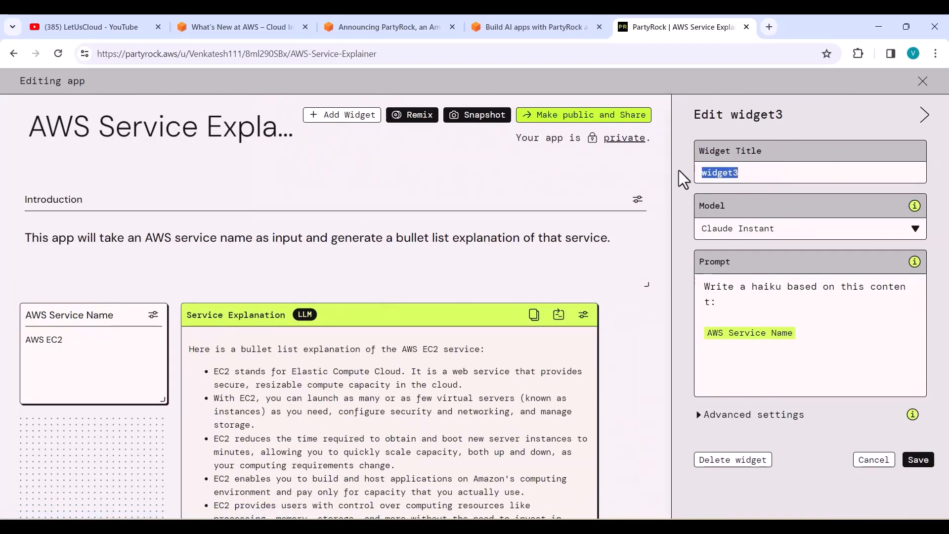
type("Pr")
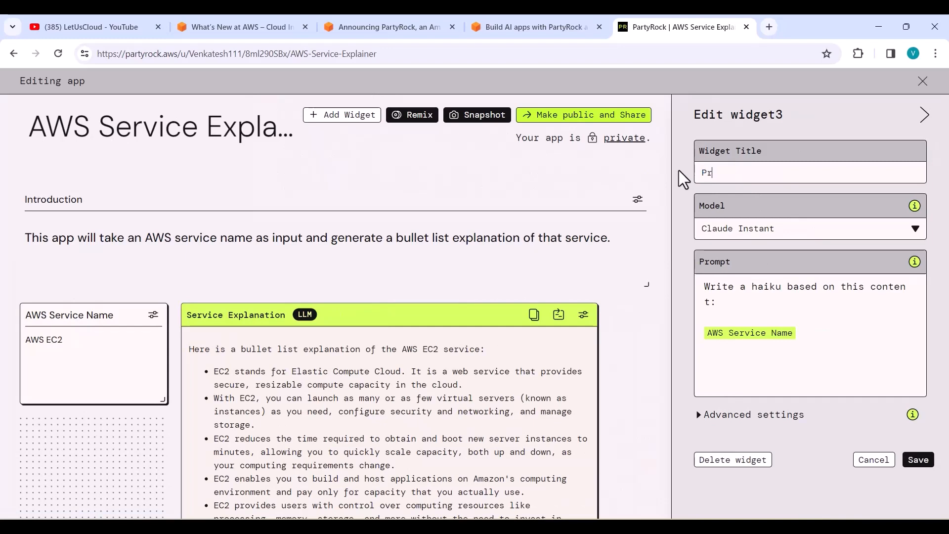
type("icing")
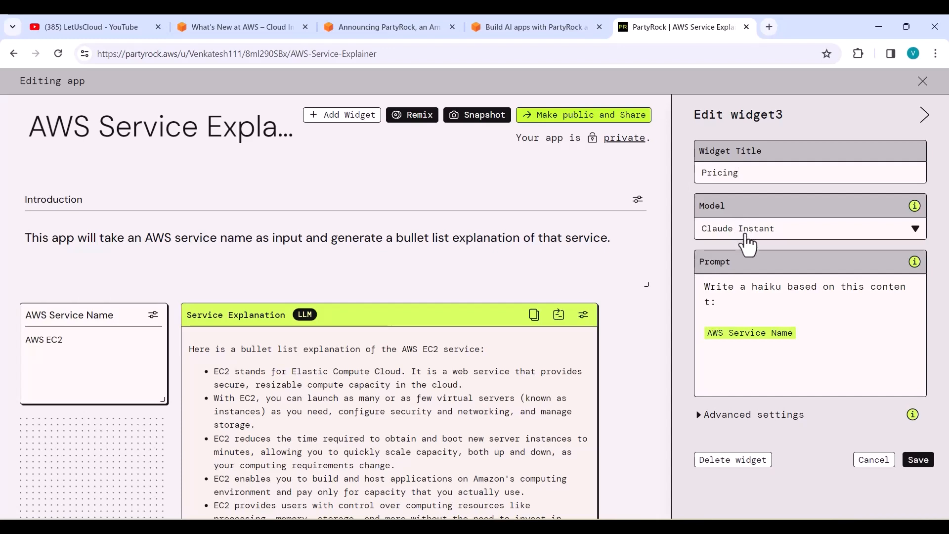
Replace the haiku instruction with "provide me with pricing details", keeping the AWS Service Name reference, and save the Pricing widget.
left_click_drag(717, 303, 687, 296)
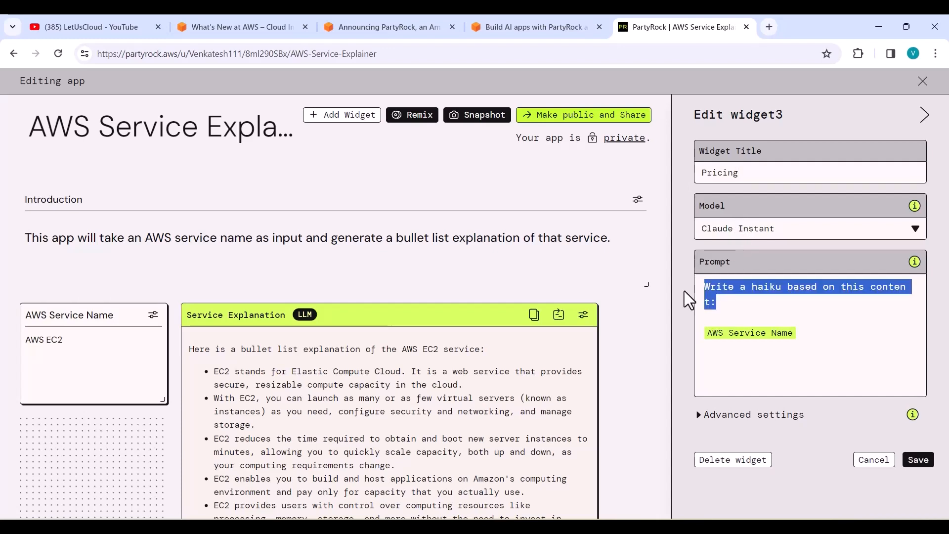
type("provi")
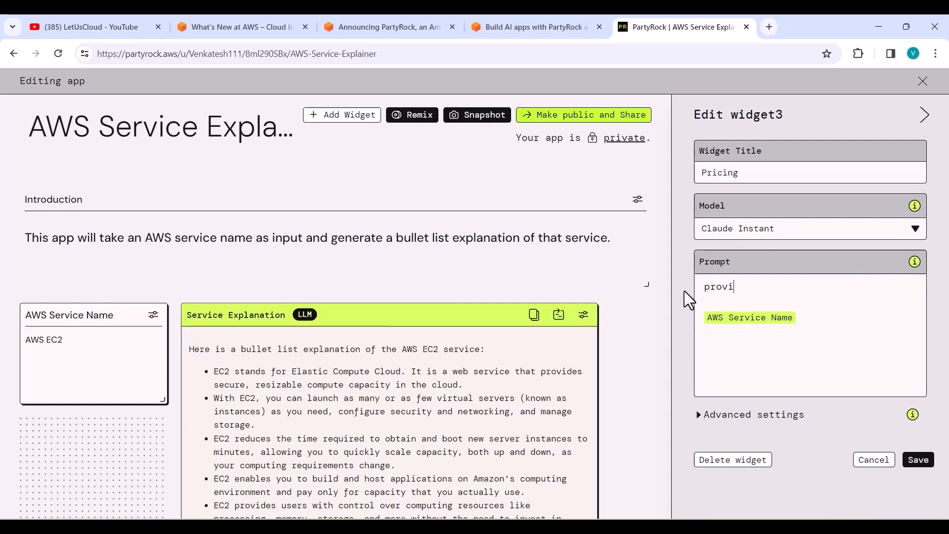
type("de me with pricing")
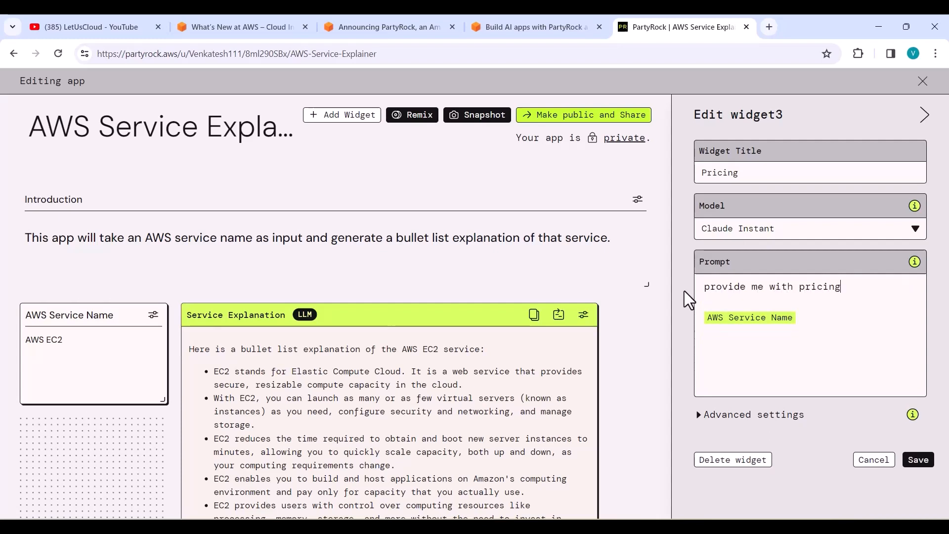
type(" details")
mouse_move(762, 334)
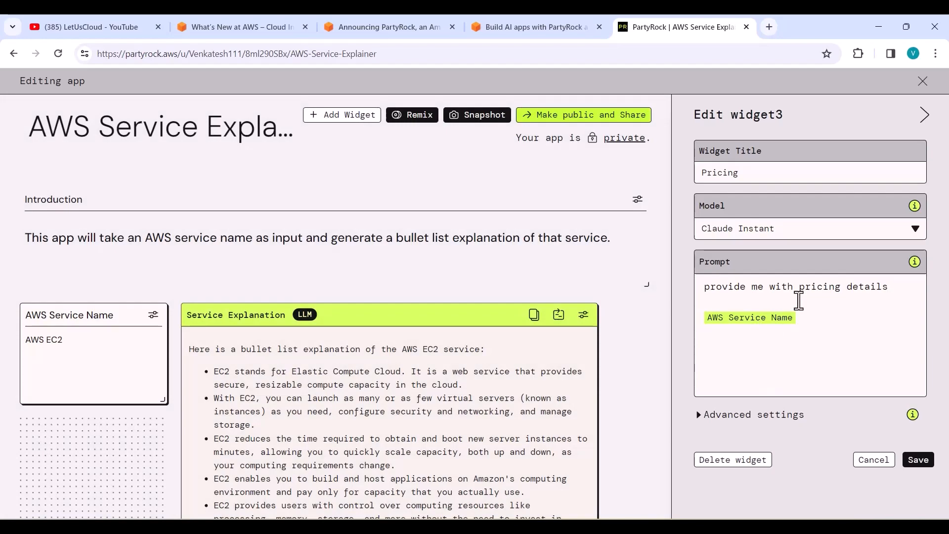
left_click(917, 459)
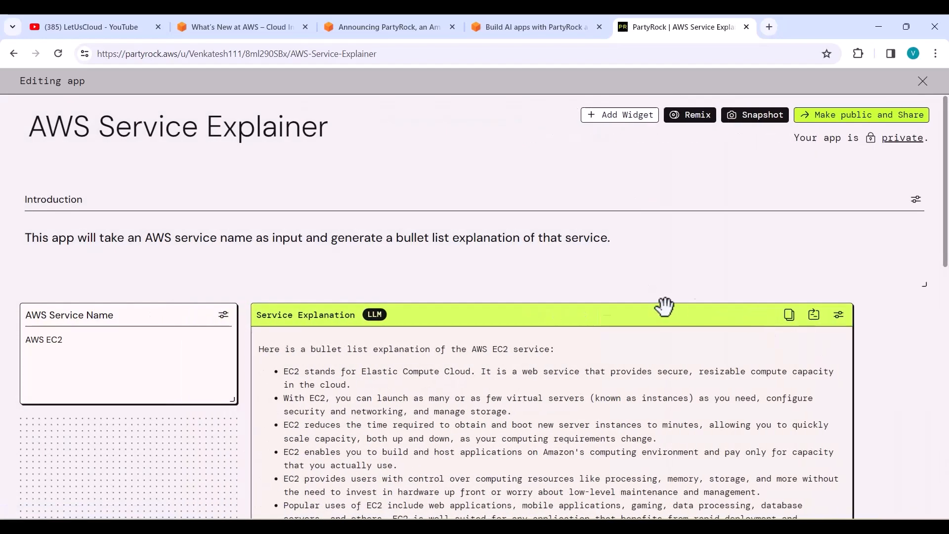
Regenerate the Pricing widget's content and resize the widget to about half the page width and tall enough for all its text.
scroll(664, 306, "down", 5)
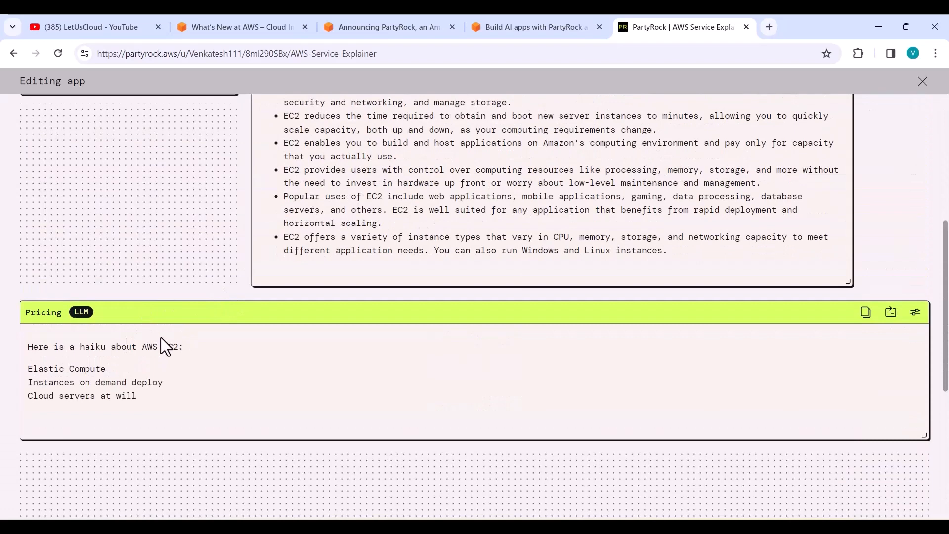
left_click(892, 318)
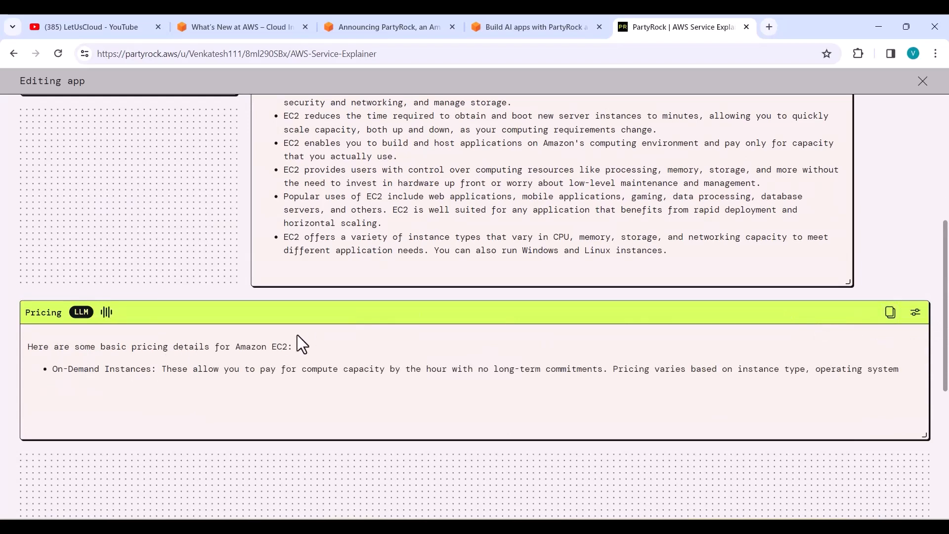
scroll(100, 357, "down", 1)
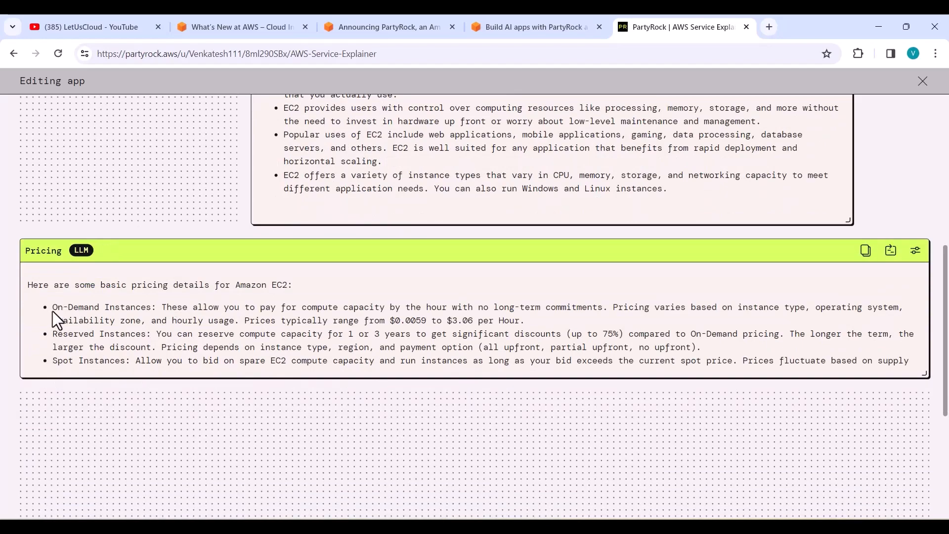
left_click_drag(924, 375, 464, 492)
scroll(470, 449, "down", 2)
left_click_drag(464, 367, 467, 519)
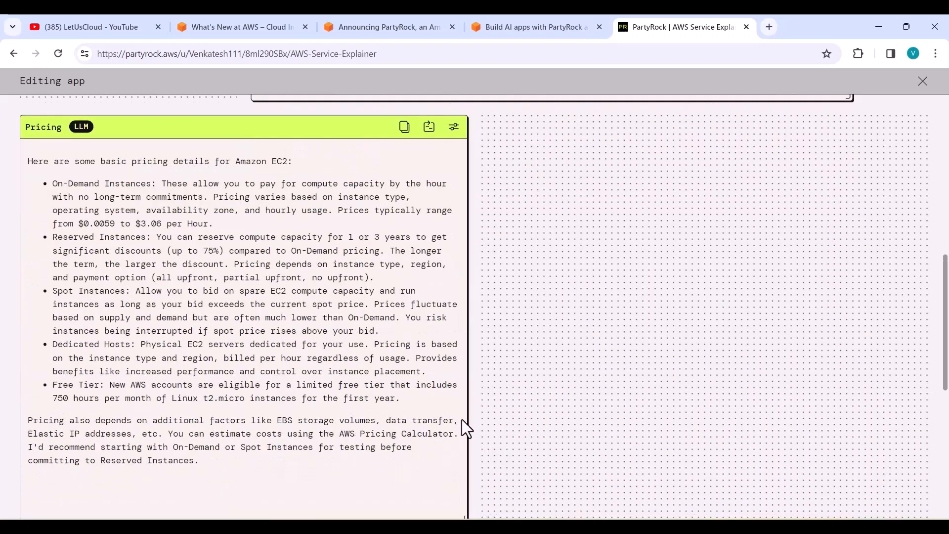
Read through the Pricing widget's EC2 purchasing options, including Reserved Instances, Spot Instances, Dedicated Hosts and the Free Tier terms.
scroll(417, 381, "down", 1)
scroll(417, 381, "up", 2)
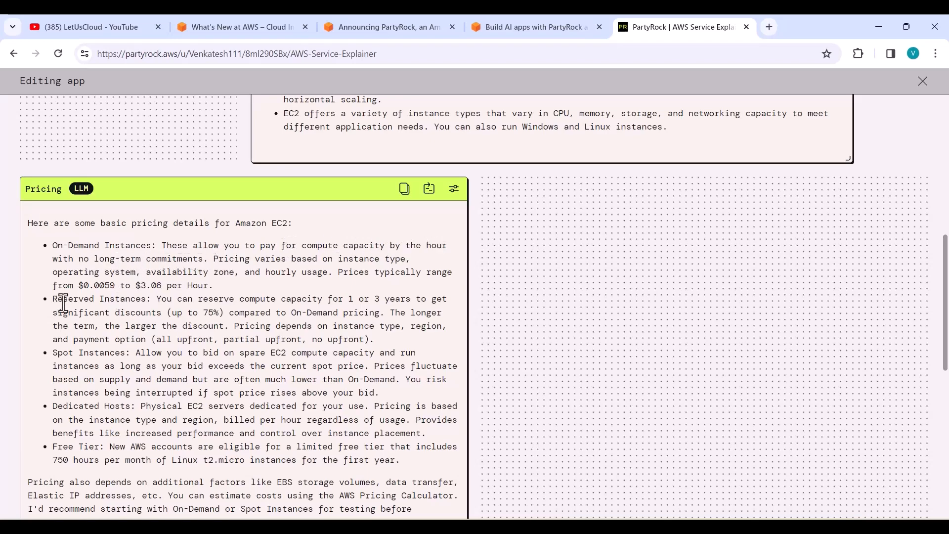
left_click_drag(53, 299, 147, 300)
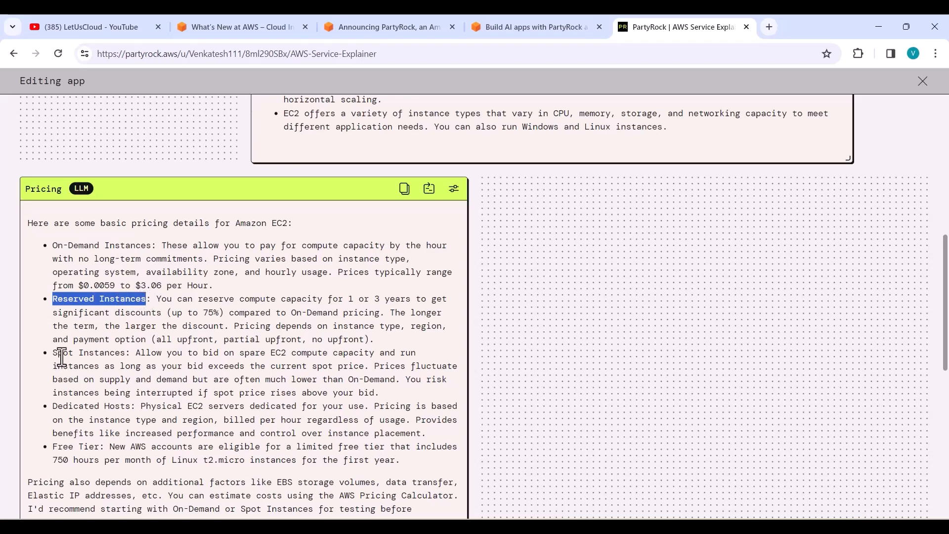
left_click_drag(53, 354, 117, 365)
left_click_drag(52, 406, 131, 406)
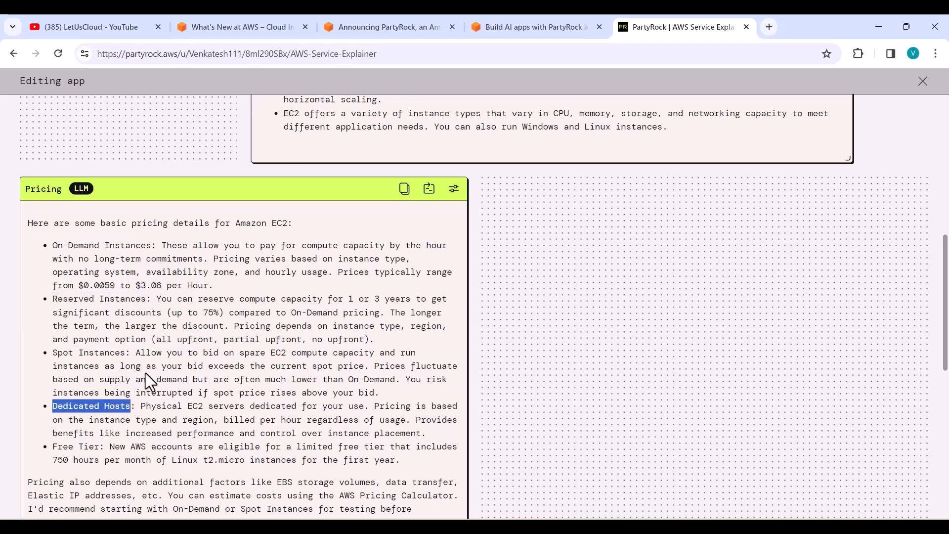
scroll(145, 374, "down", 1)
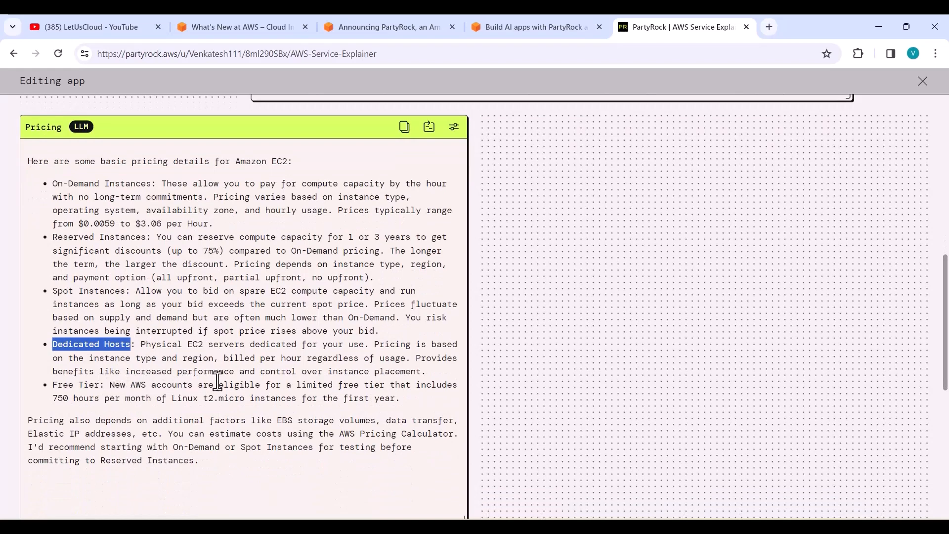
left_click_drag(297, 385, 454, 388)
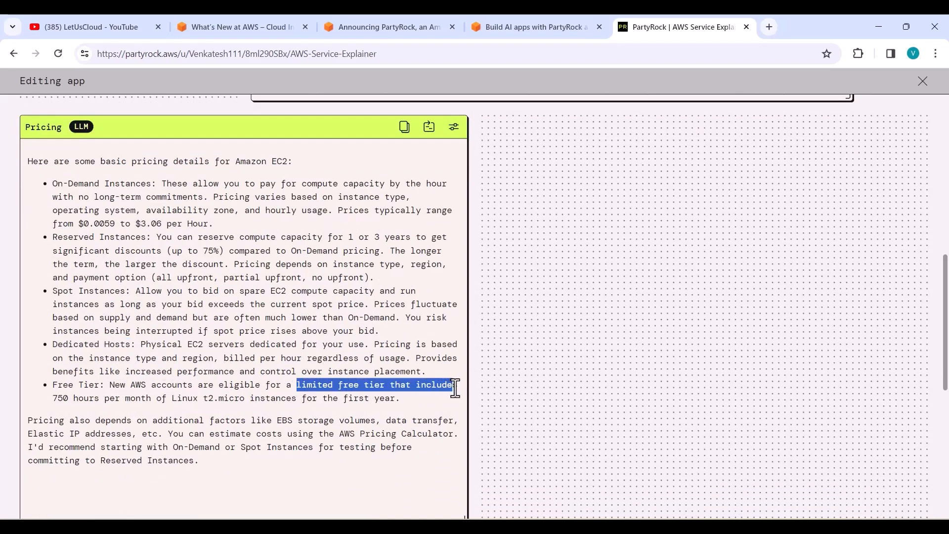
left_click_drag(55, 401, 245, 400)
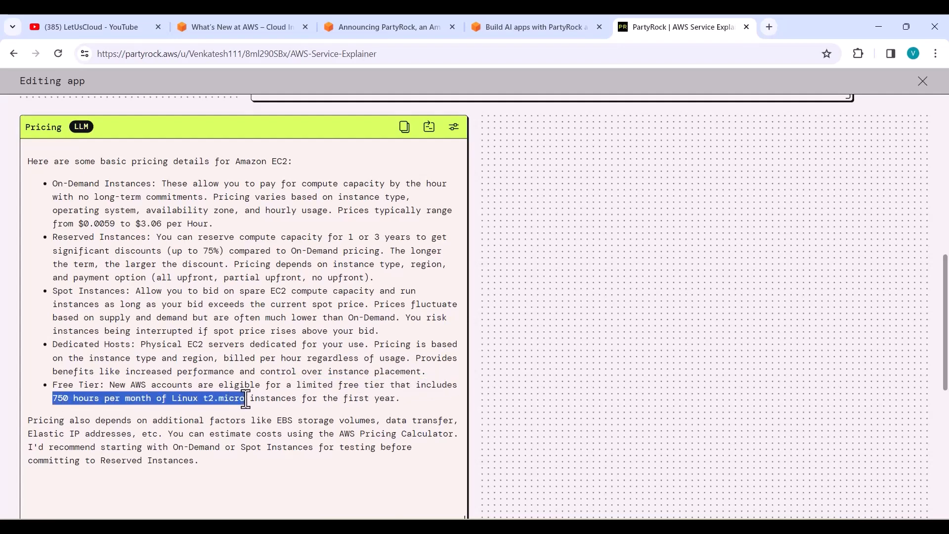
left_click(177, 360)
scroll(199, 346, "up", 3)
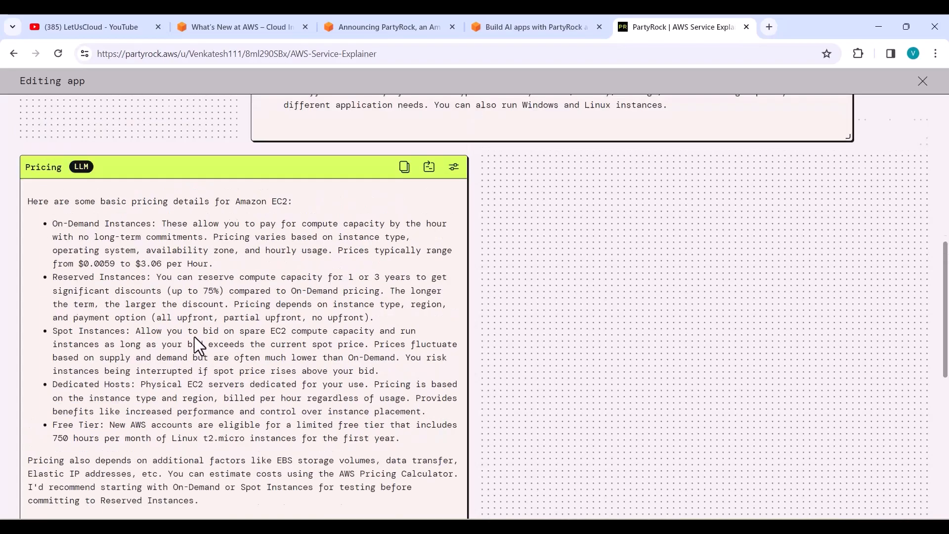
Add another Text Generation widget below the Pricing widget and title it UseCase.
scroll(275, 316, "up", 7)
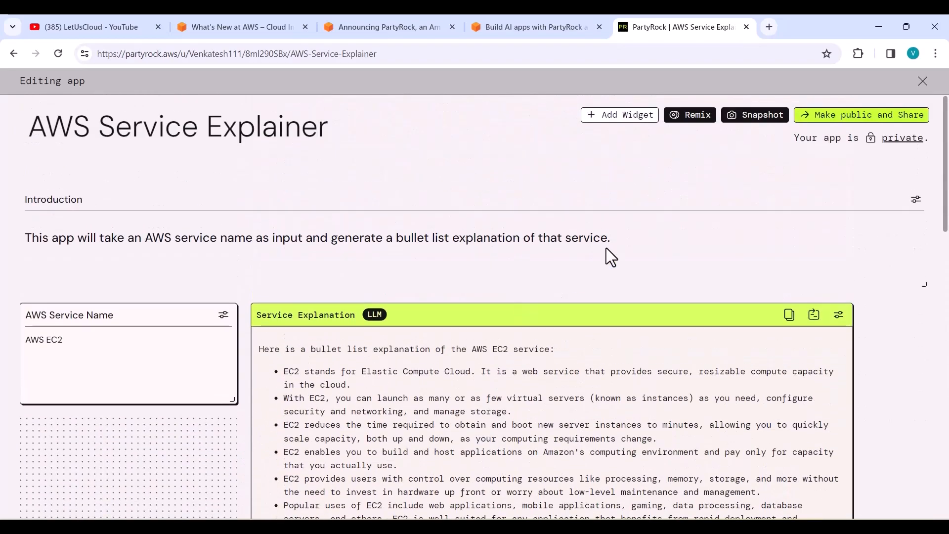
scroll(562, 216, "down", 4)
scroll(562, 216, "down", 10)
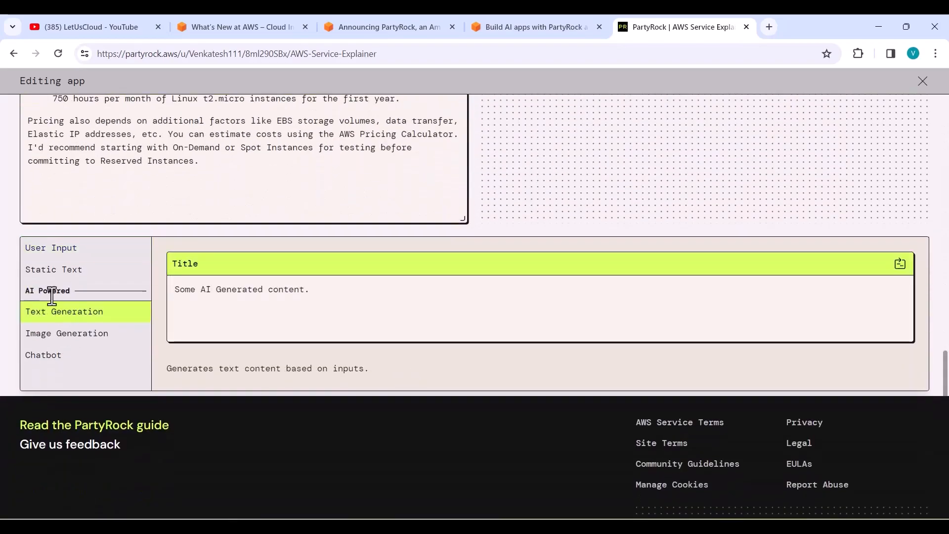
left_click(62, 316)
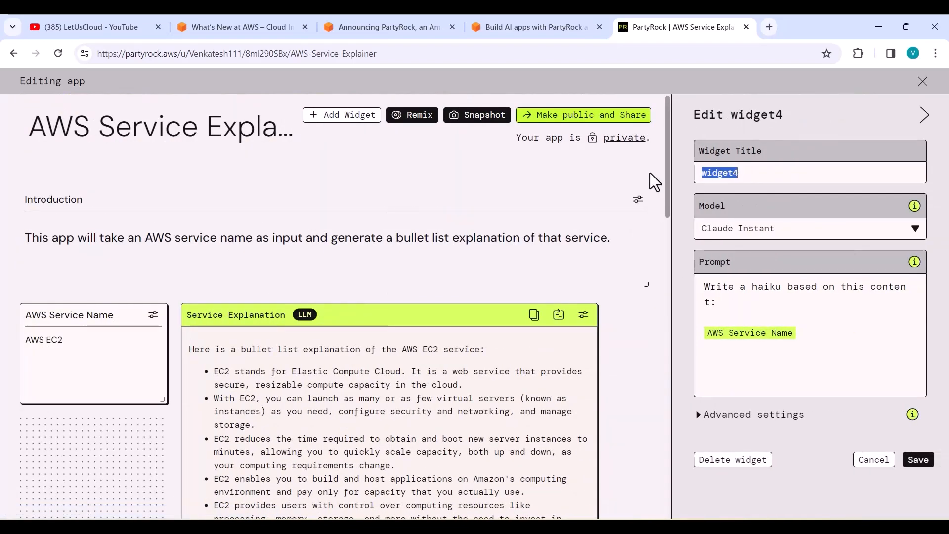
type("UseCase")
Replace the haiku instruction with "Provide me some real time use cases", keeping the AWS Service Name reference, and save the UseCase widget.
left_click_drag(723, 303, 699, 283)
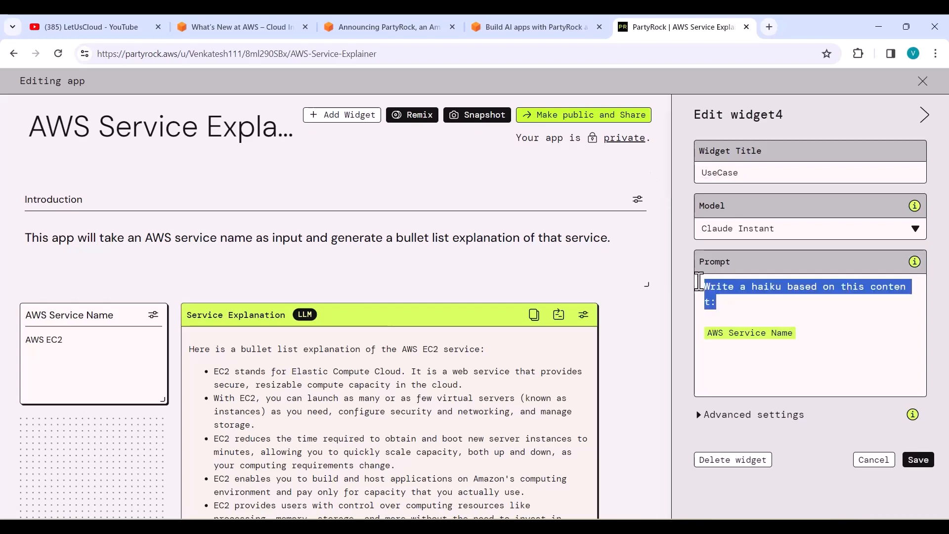
type("Pro")
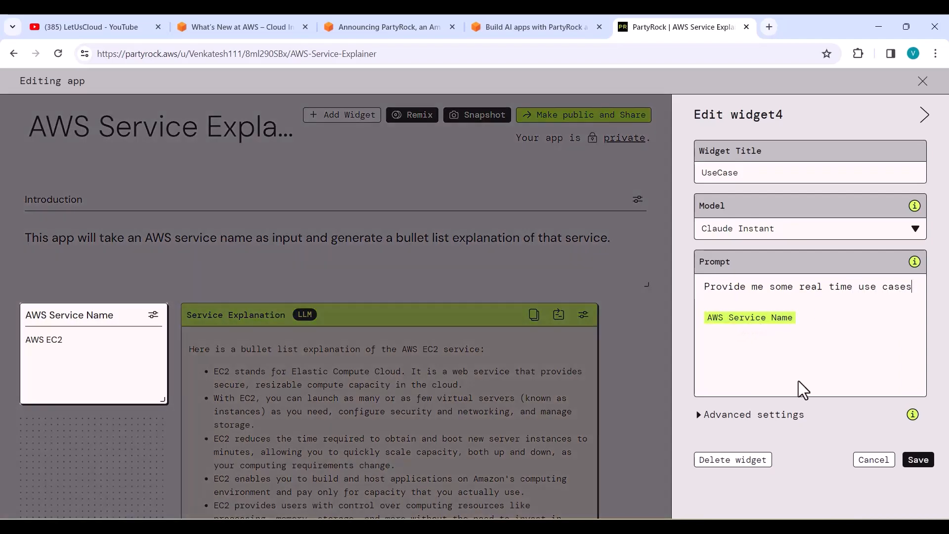
left_click(917, 459)
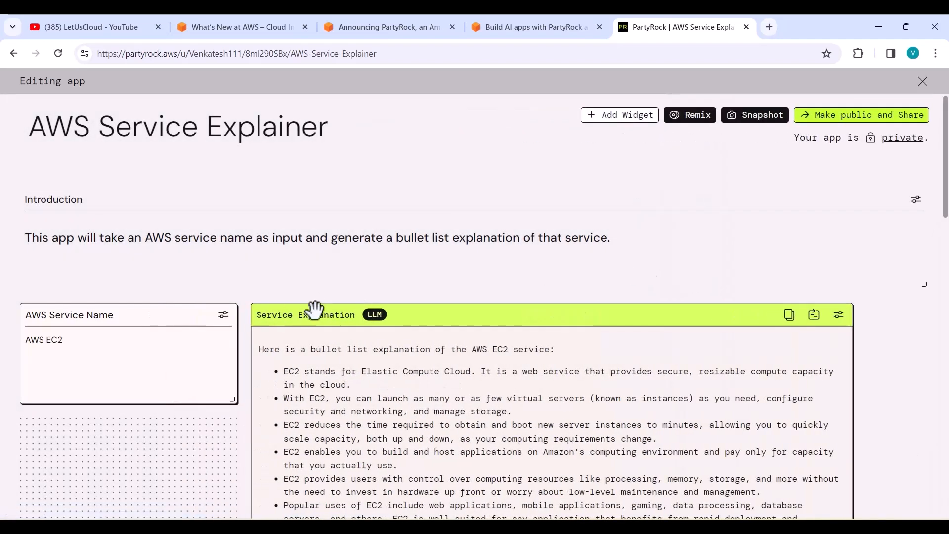
Regenerate the UseCase widget's content and resize the widget to about three quarters of the page width with more height.
scroll(314, 311, "down", 15)
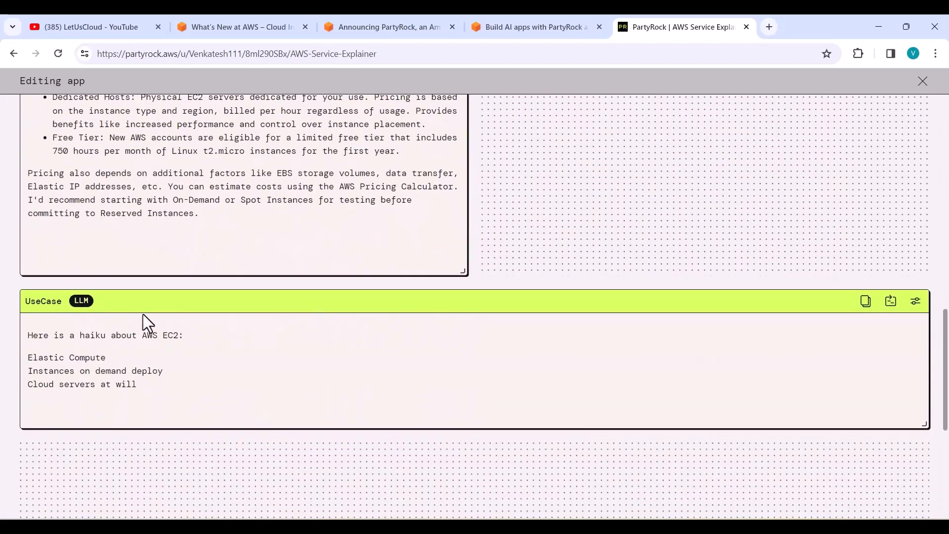
left_click(891, 301)
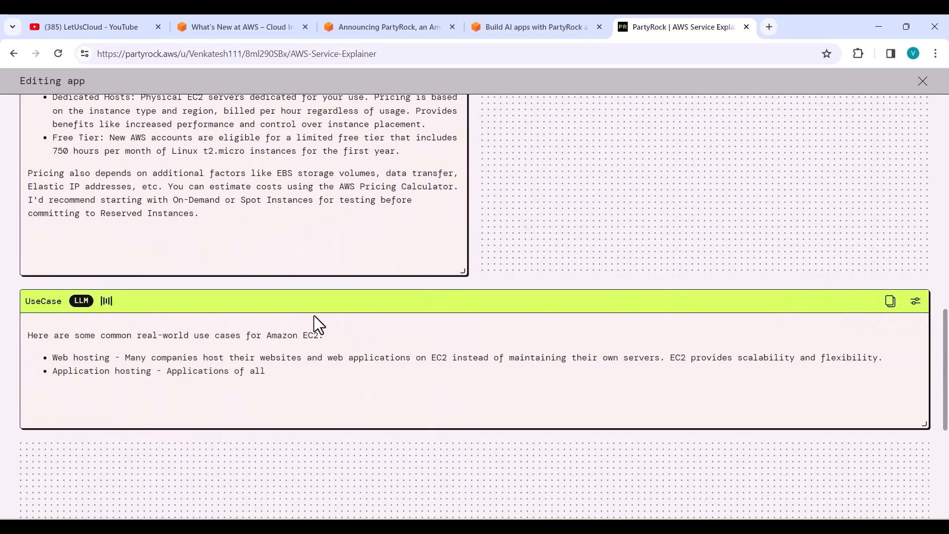
scroll(315, 315, "down", 3)
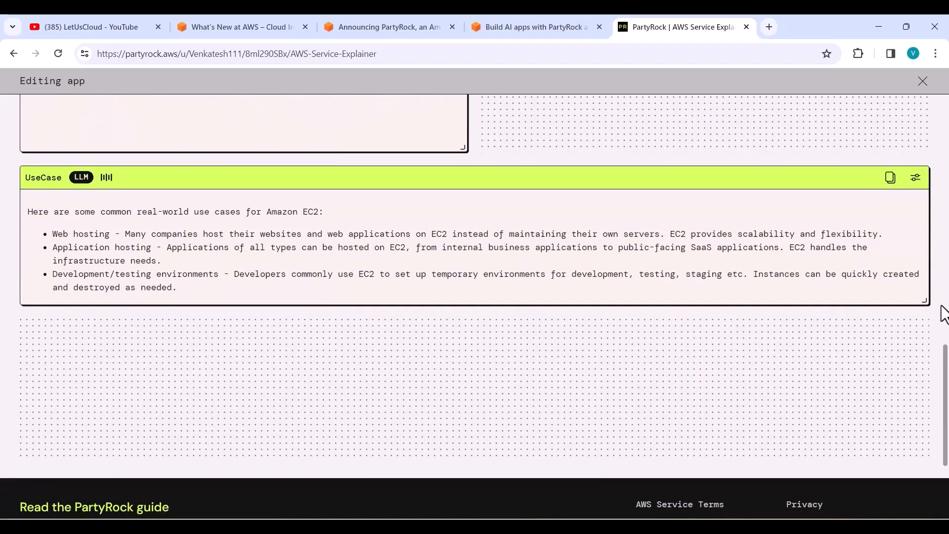
left_click_drag(925, 299, 656, 428)
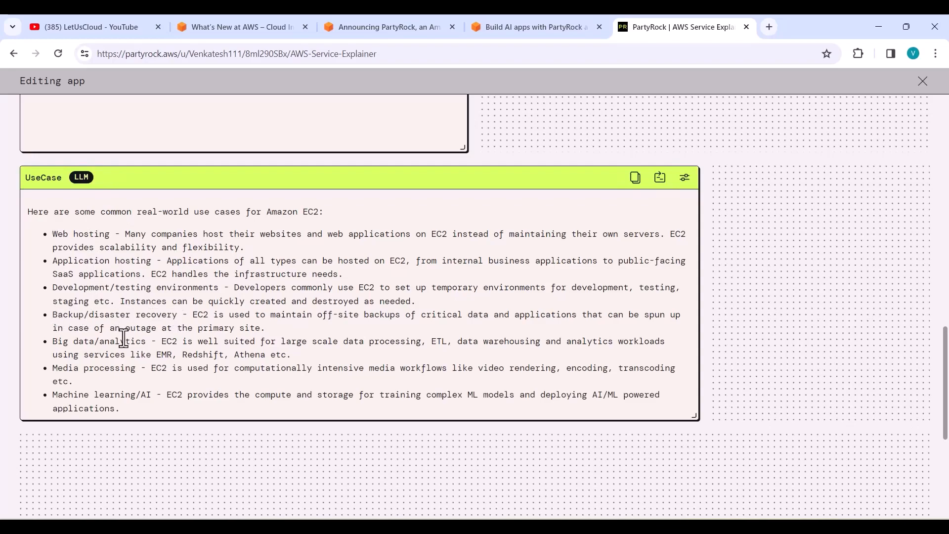
Look over the UseCase list and the Pricing and Service Explanation widgets of the app.
scroll(123, 339, "down", 2)
scroll(318, 279, "up", 1)
scroll(319, 279, "up", 15)
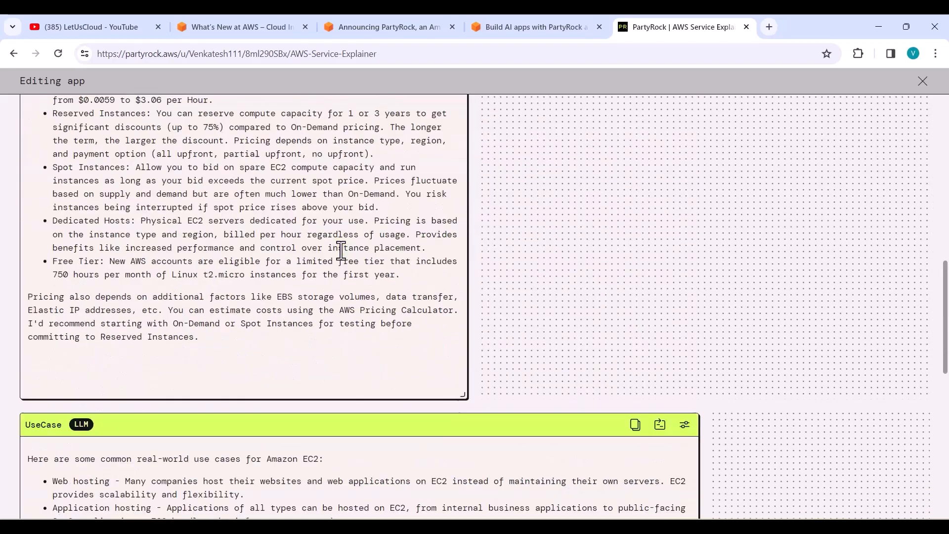
scroll(414, 247, "down", 2)
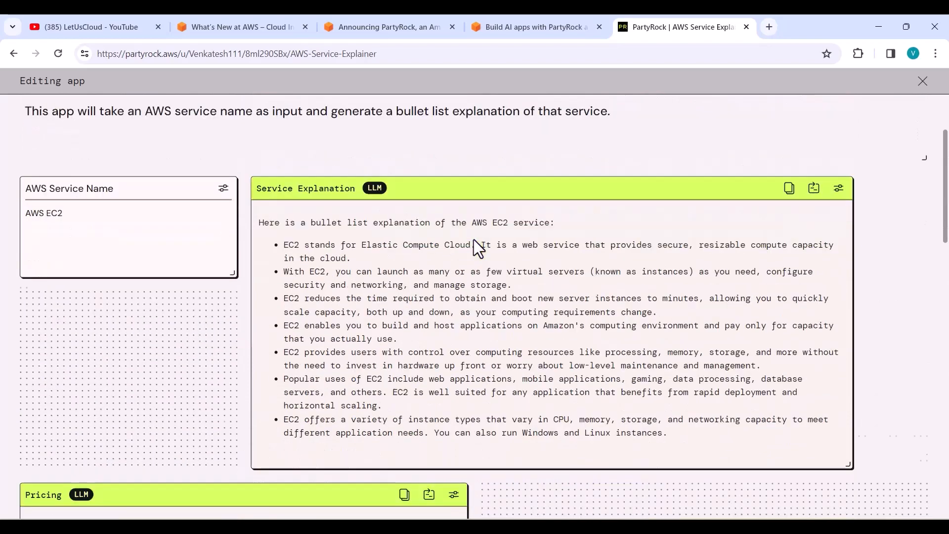
Shorten the Service Explanation widget and move the UseCase widget into the empty space beside the Pricing widget.
left_click_drag(850, 407, 554, 346)
scroll(553, 346, "down", 8)
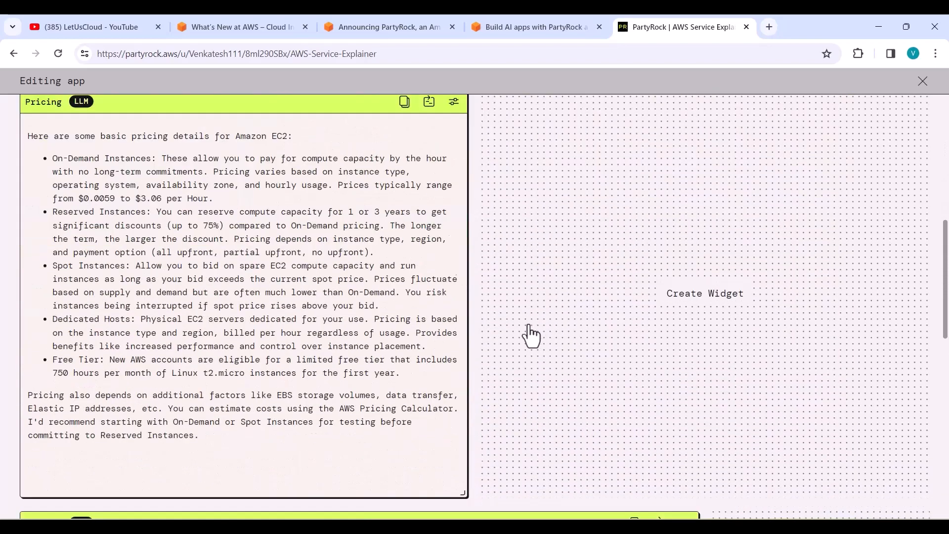
scroll(690, 438, "down", 5)
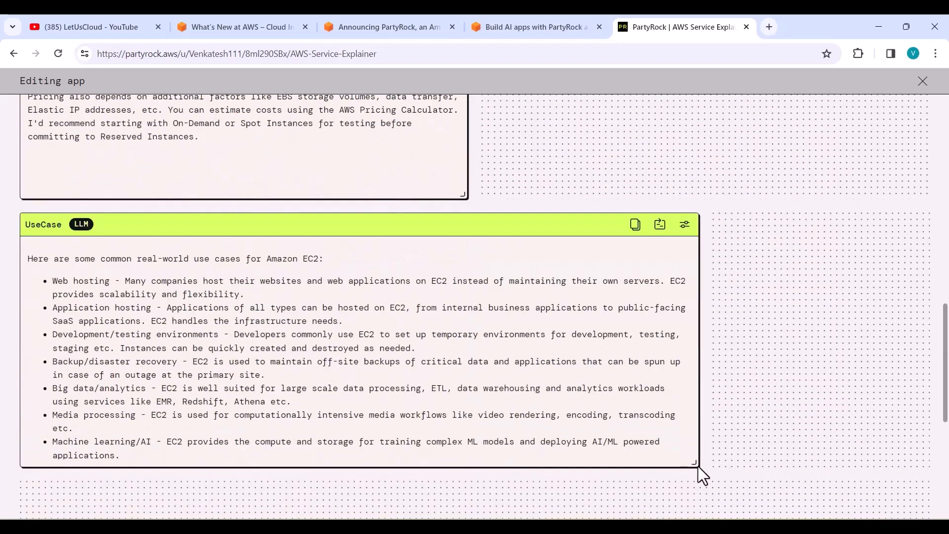
left_click_drag(693, 460, 638, 439)
left_click_drag(392, 425, 381, 467)
left_click_drag(233, 225, 686, 106)
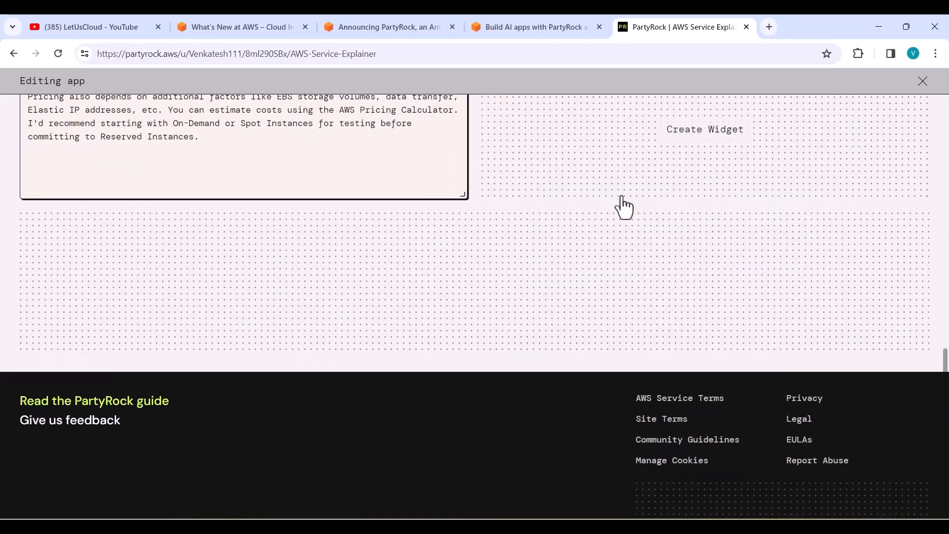
Enlarge the UseCase widget so it reaches the page edge and matches the height of the neighbouring Pricing widget.
scroll(624, 206, "up", 7)
scroll(623, 247, "down", 2)
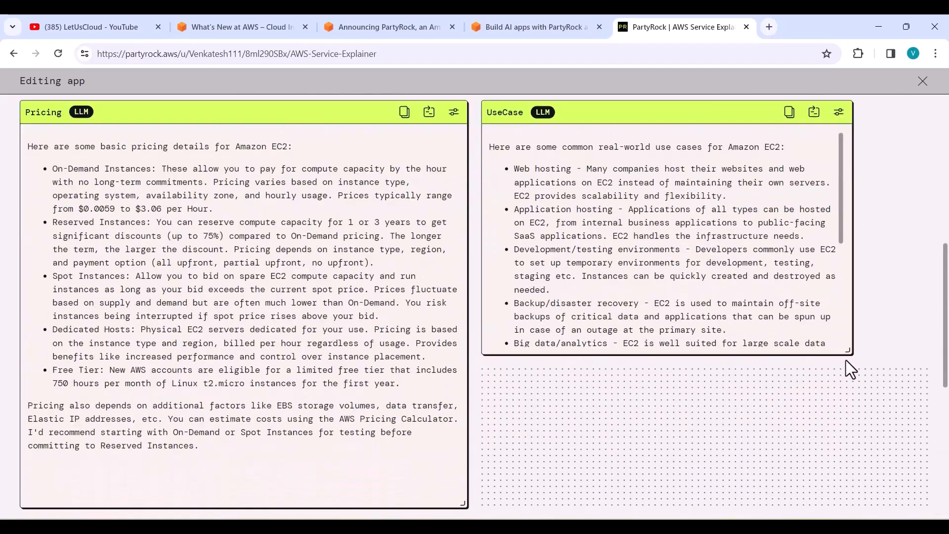
left_click_drag(849, 352, 921, 318)
Extend the AWS Service Name widget to the height of Service Explanation, and widen Service Explanation to the page edge.
scroll(343, 275, "up", 8)
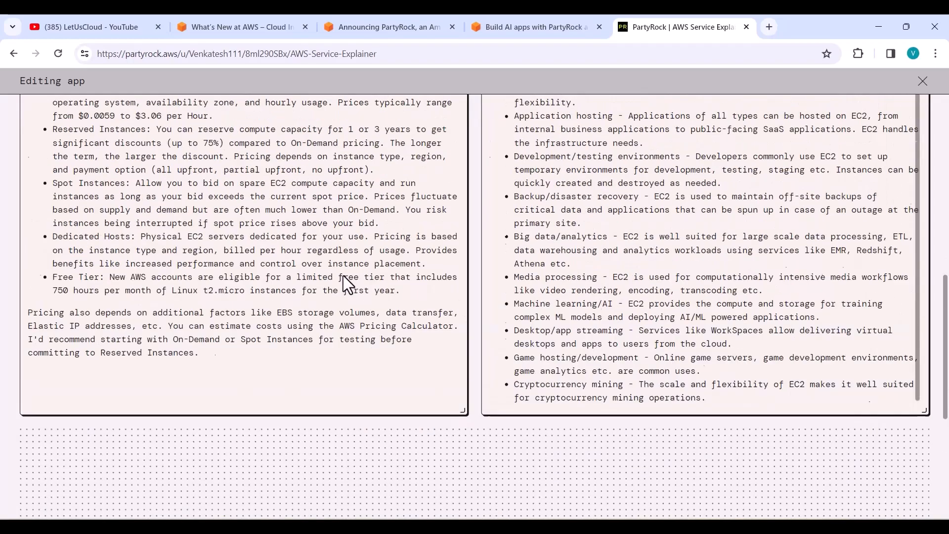
scroll(343, 275, "up", 3)
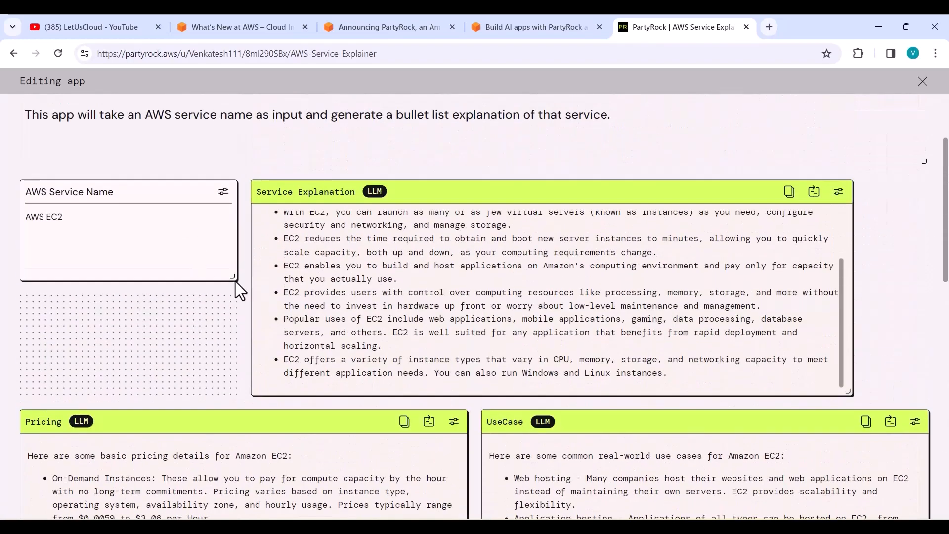
left_click_drag(232, 277, 231, 392)
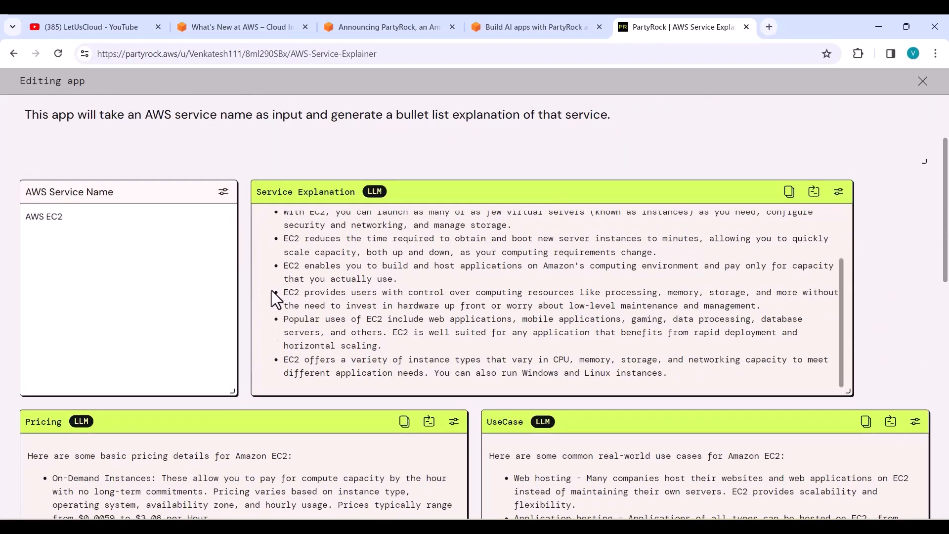
scroll(583, 277, "up", 3)
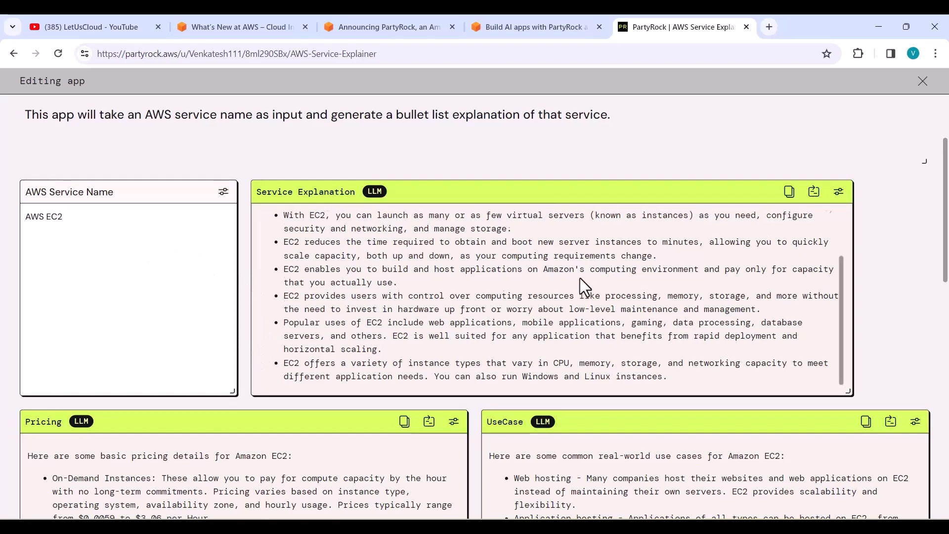
left_click_drag(846, 390, 917, 392)
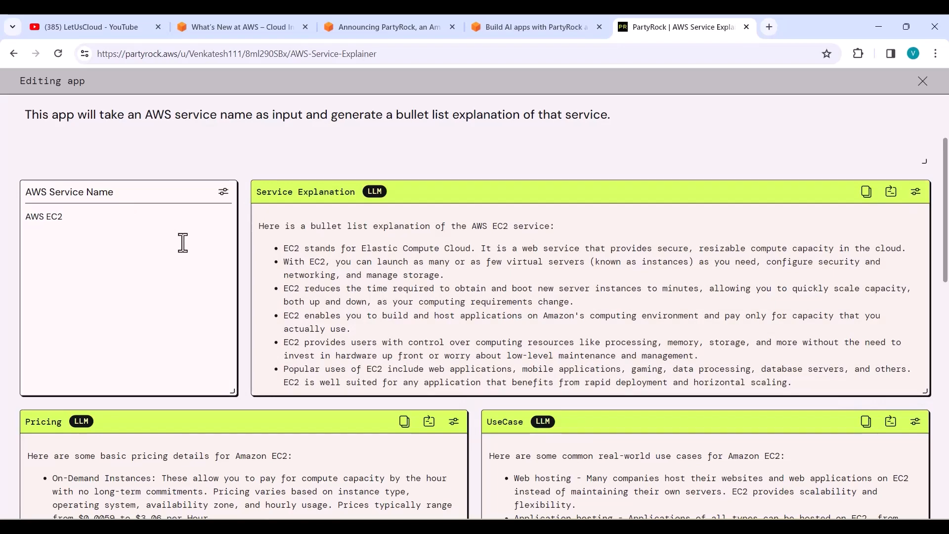
Change the service name input to "AWS RDS" and look over the regenerated Pricing and UseCase content.
scroll(205, 260, "down", 2)
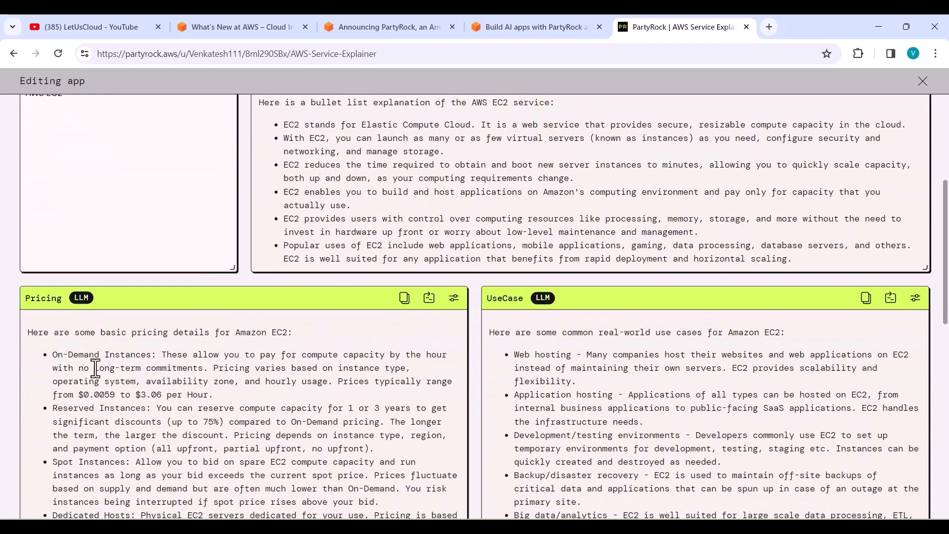
scroll(593, 352, "down", 1)
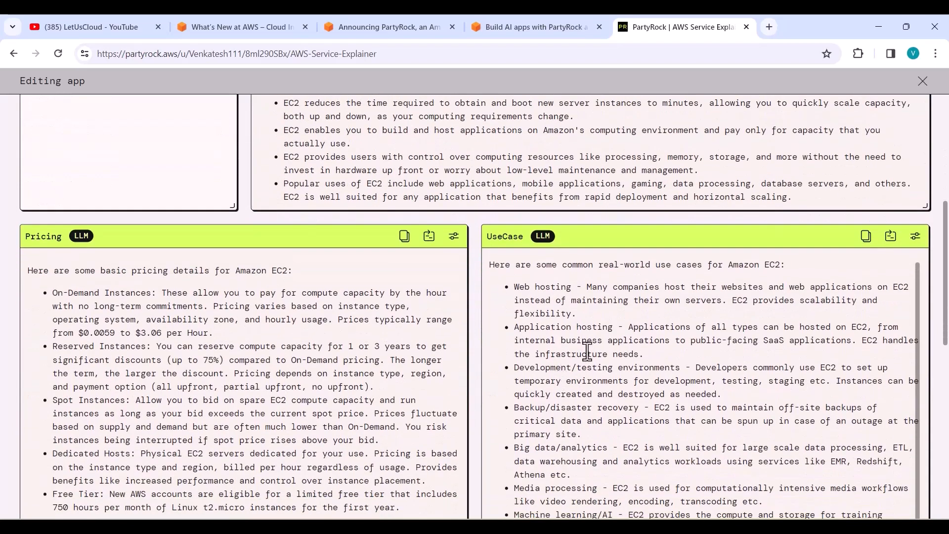
scroll(574, 385, "down", 1)
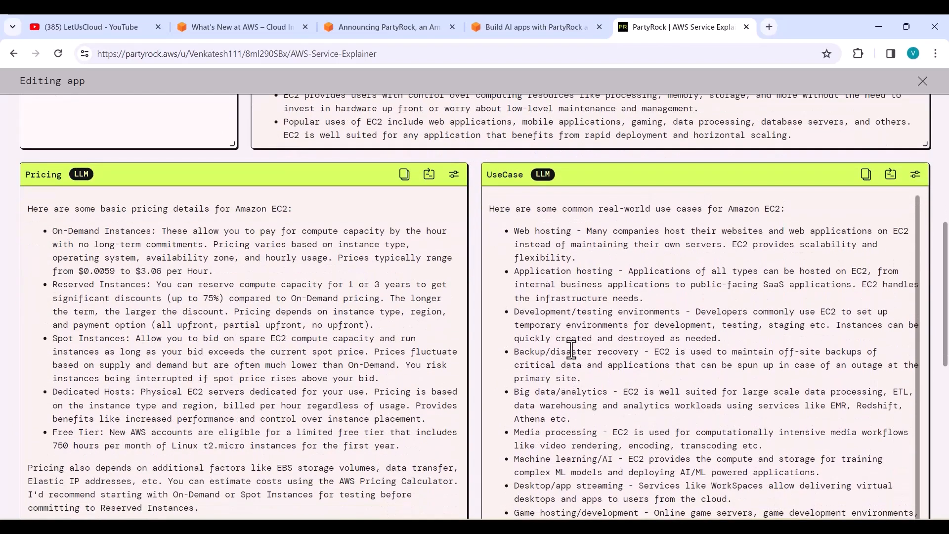
scroll(119, 307, "up", 5)
left_click(71, 278)
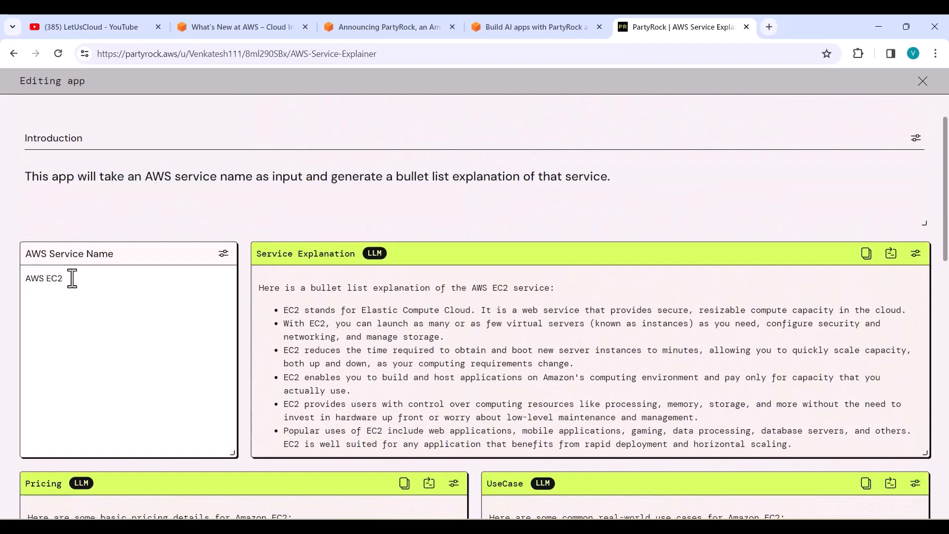
key("BackSpace")
key("BackSpace")
key("BackSpace")
type("R")
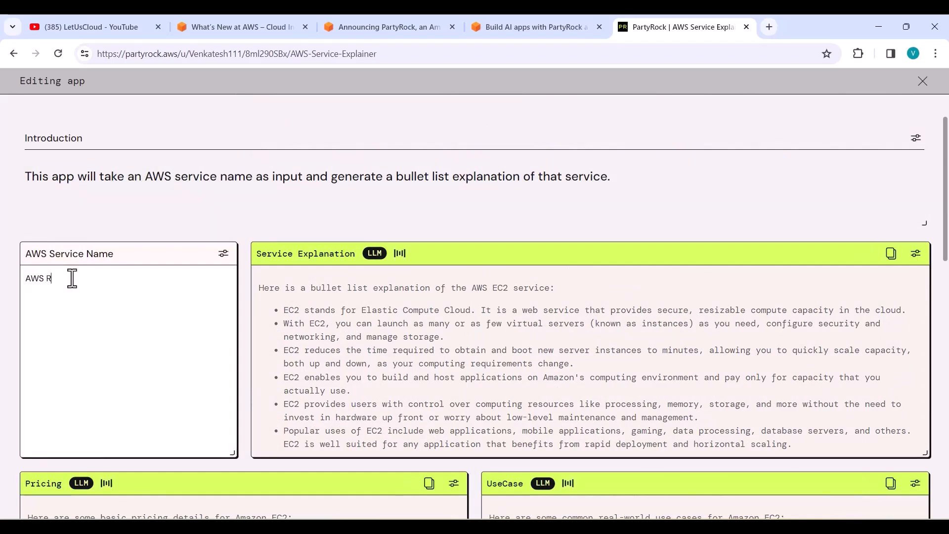
type("DS")
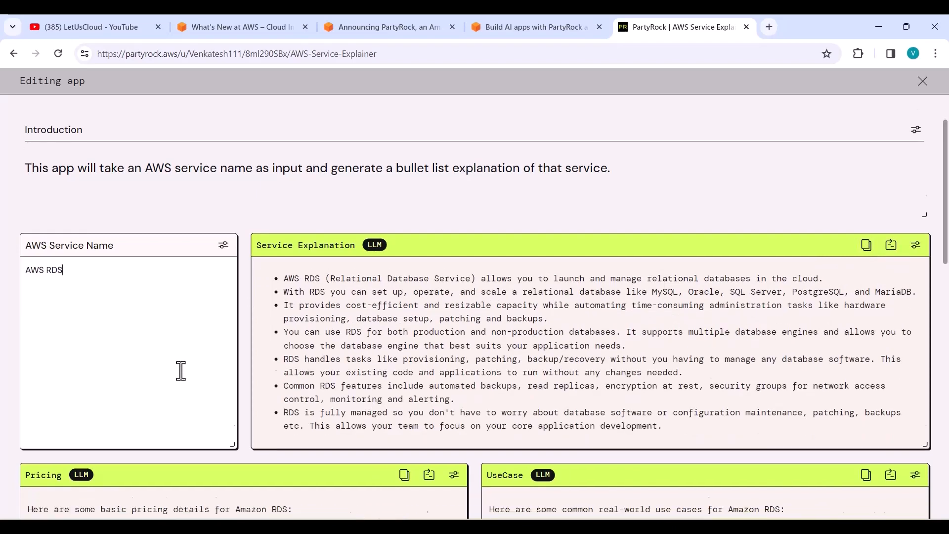
scroll(193, 356, "down", 5)
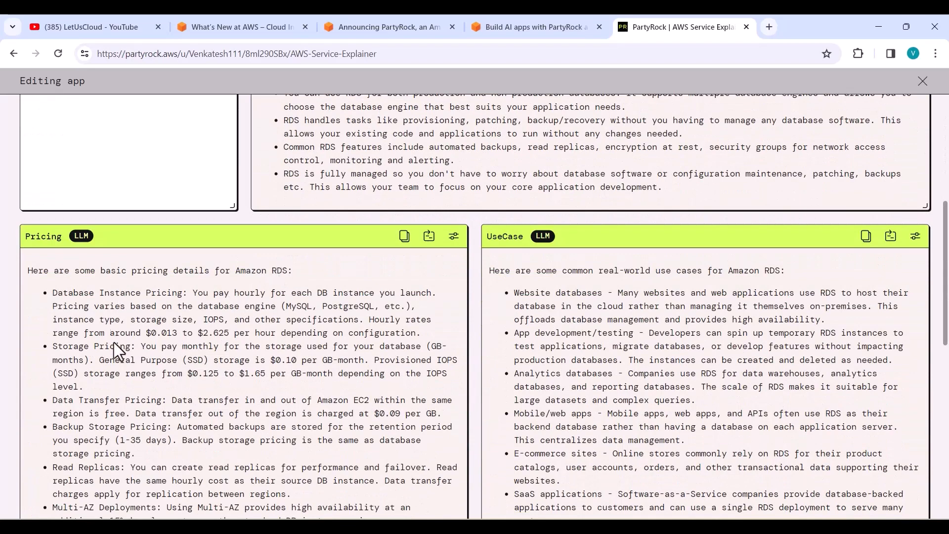
scroll(114, 342, "down", 1)
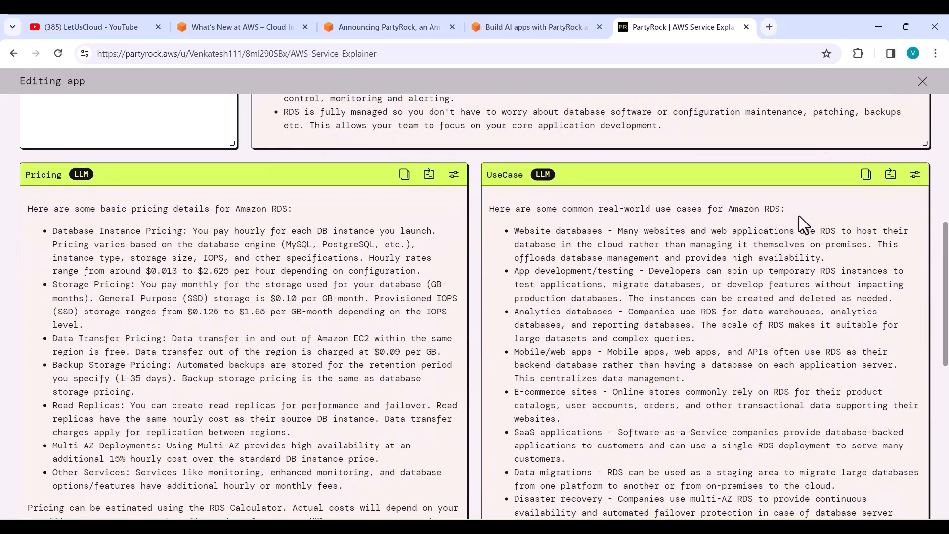
Replace the service name input with "AWS EC2 instance Type t2.micro" to regenerate the explanation, pricing and use cases.
scroll(556, 236, "up", 5)
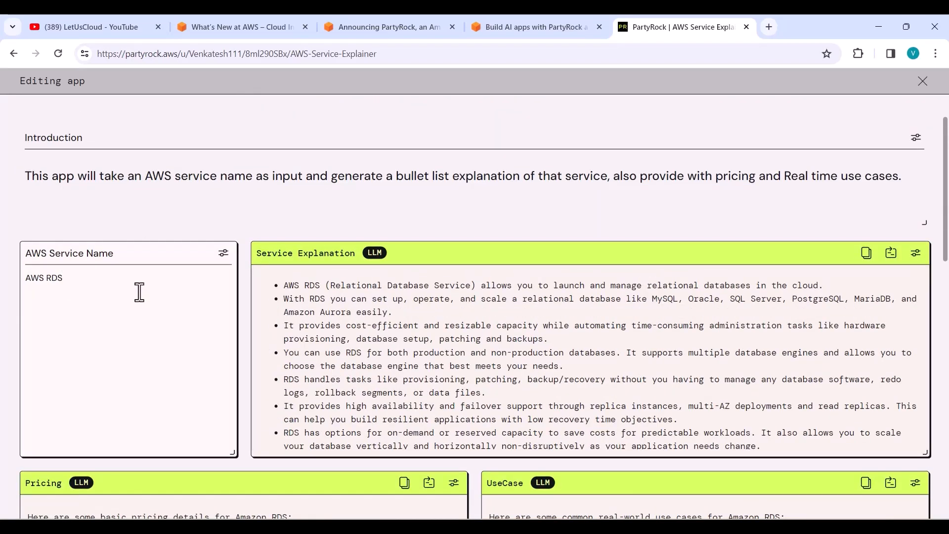
left_click(84, 276)
key("BackSpace")
key("BackSpace")
key("BackSpace")
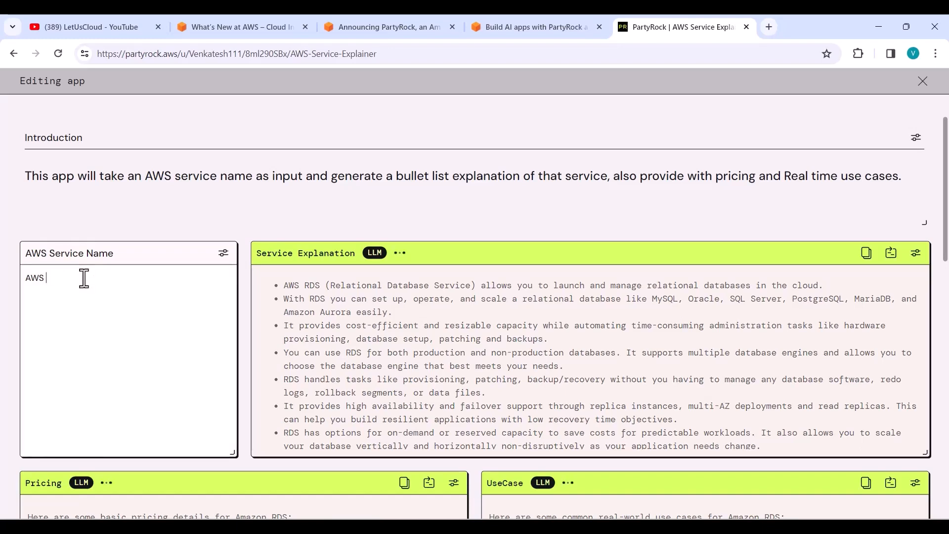
type("EC2")
type(" insta")
type("nce Tye")
type("e mi")
type("2")
type(".micro")
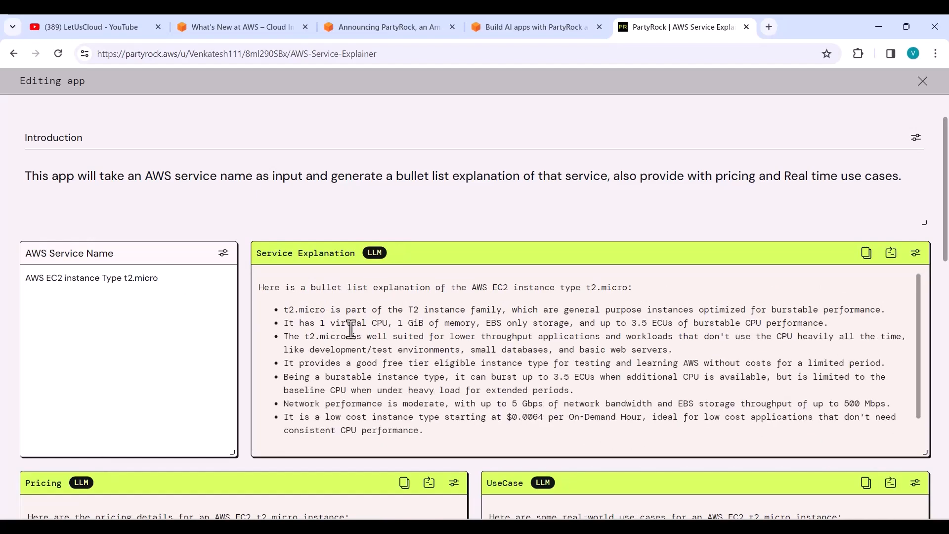
Look over the t2.micro pricing and use cases, and add a Chatbot widget in the empty area below them.
scroll(350, 328, "down", 5)
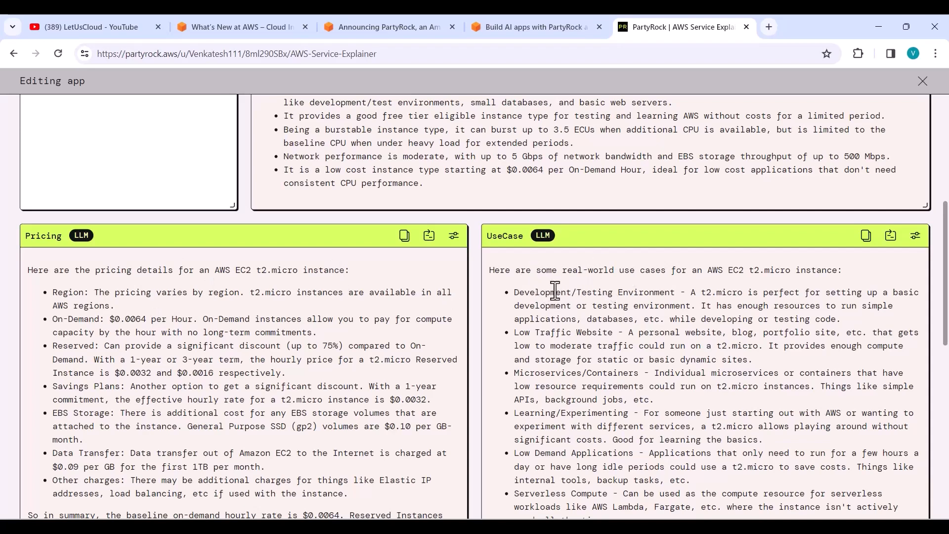
scroll(555, 292, "down", 1)
scroll(554, 292, "down", 6)
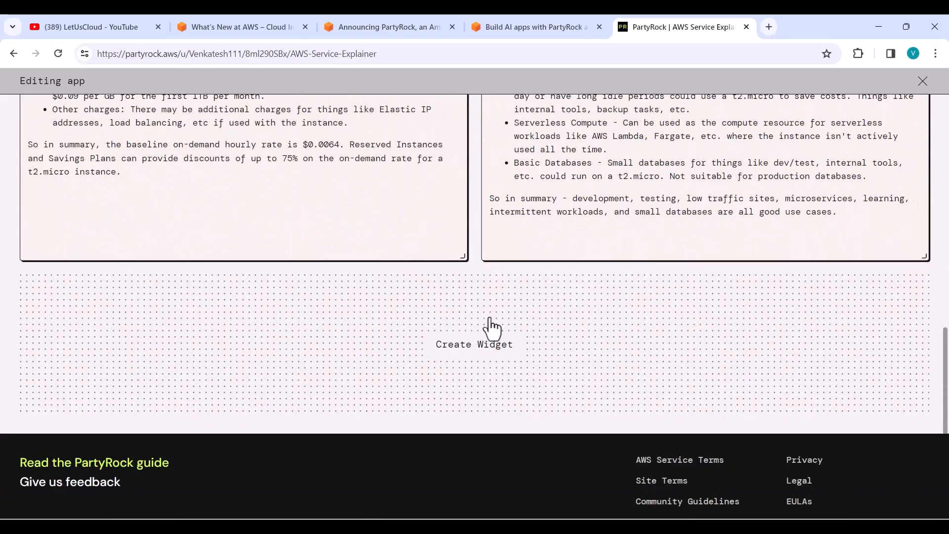
left_click(450, 347)
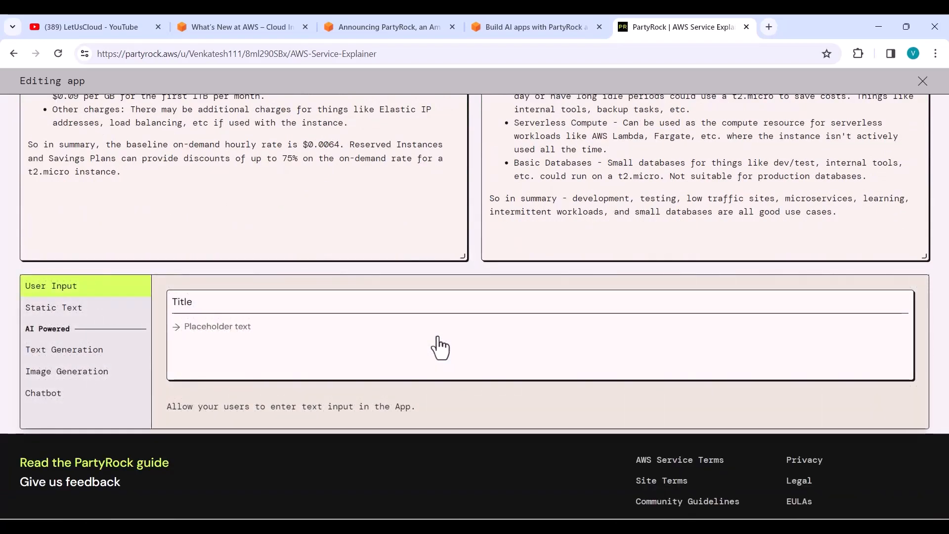
left_click(104, 350)
left_click(52, 398)
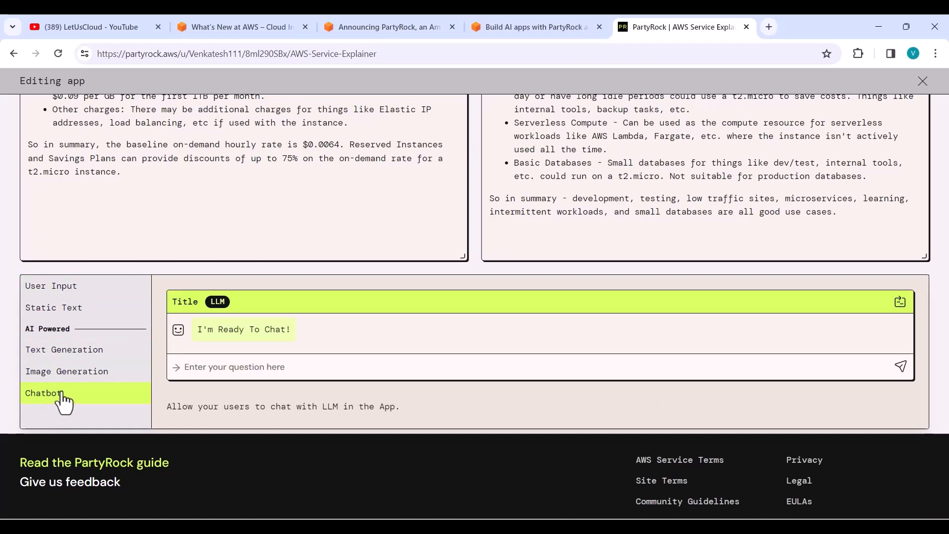
left_click(63, 397)
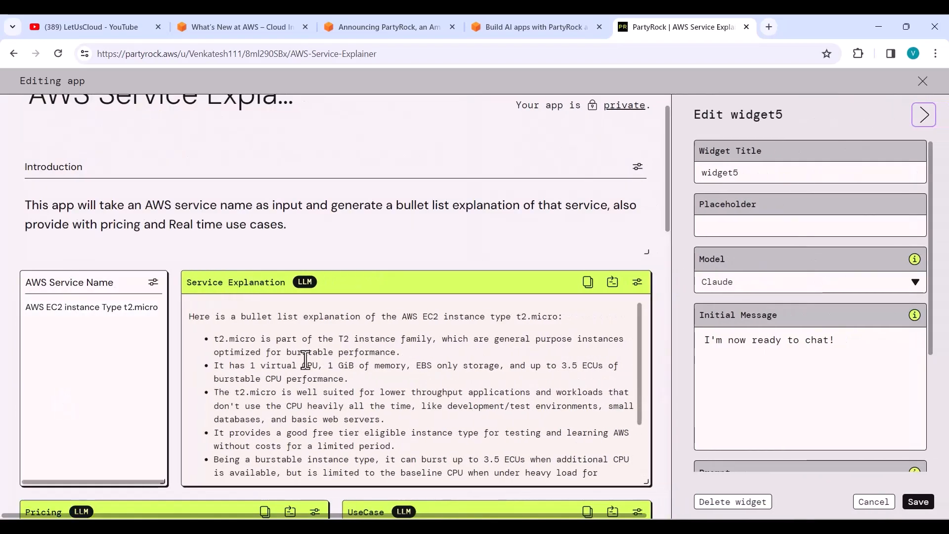
Title the new chatbot widget "AWS Service ChatBot" and save it with its default model, initial message and prompt.
left_click_drag(754, 173, 700, 173)
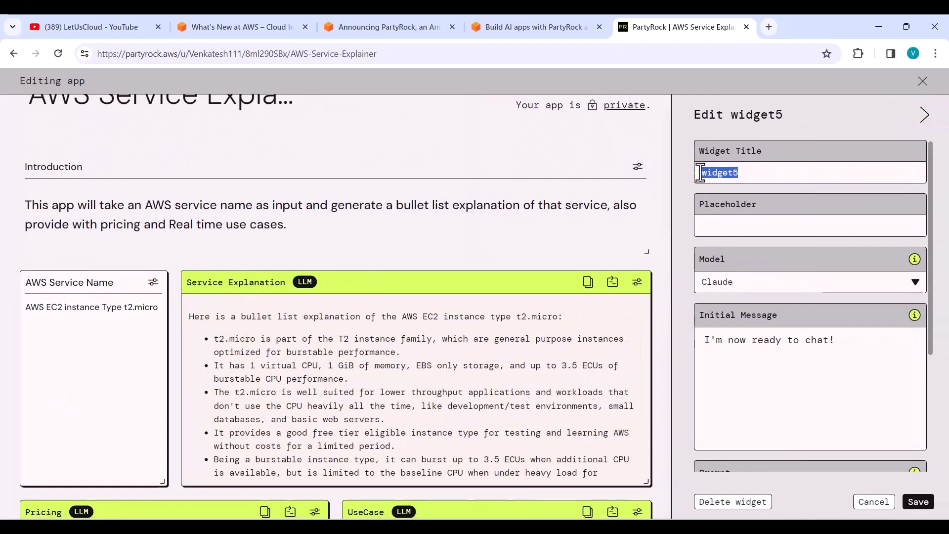
type("AWS Se")
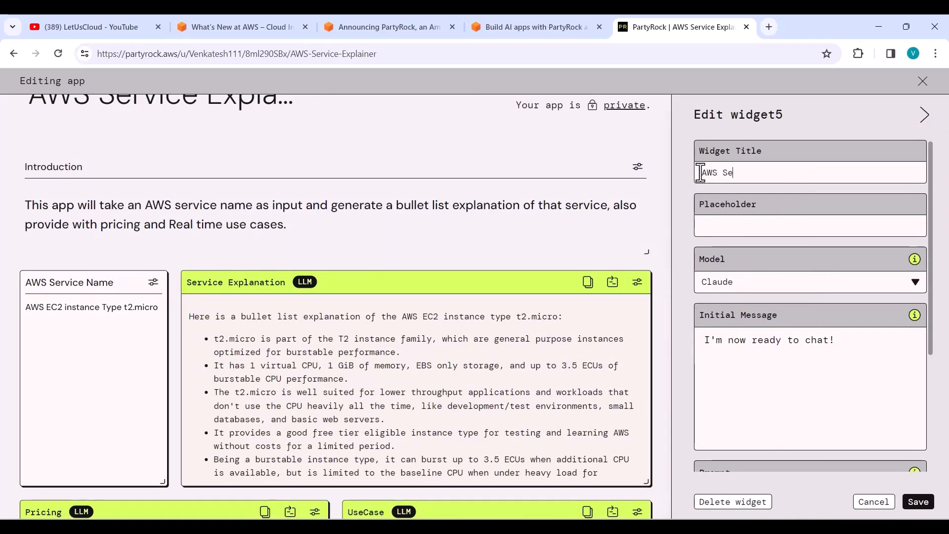
type("rvice Chat")
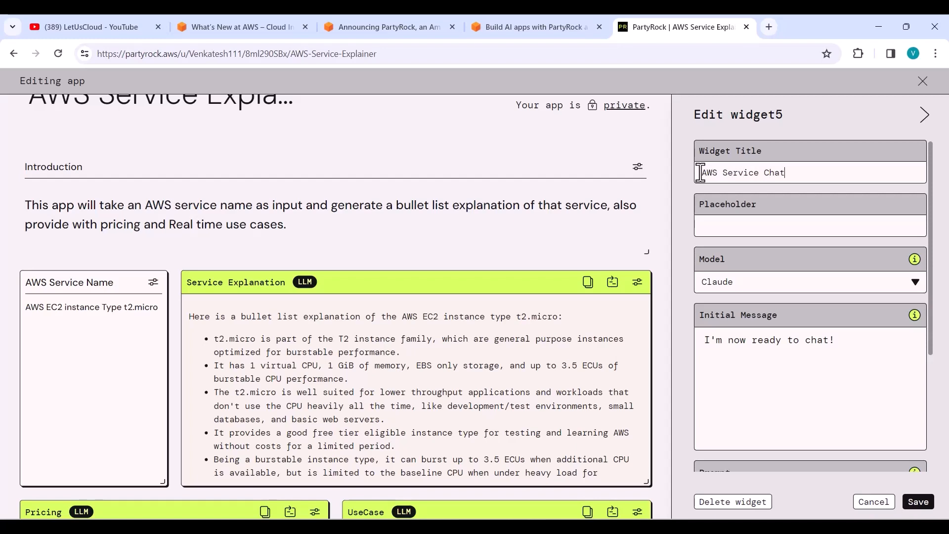
type("Bot")
scroll(785, 299, "down", 4)
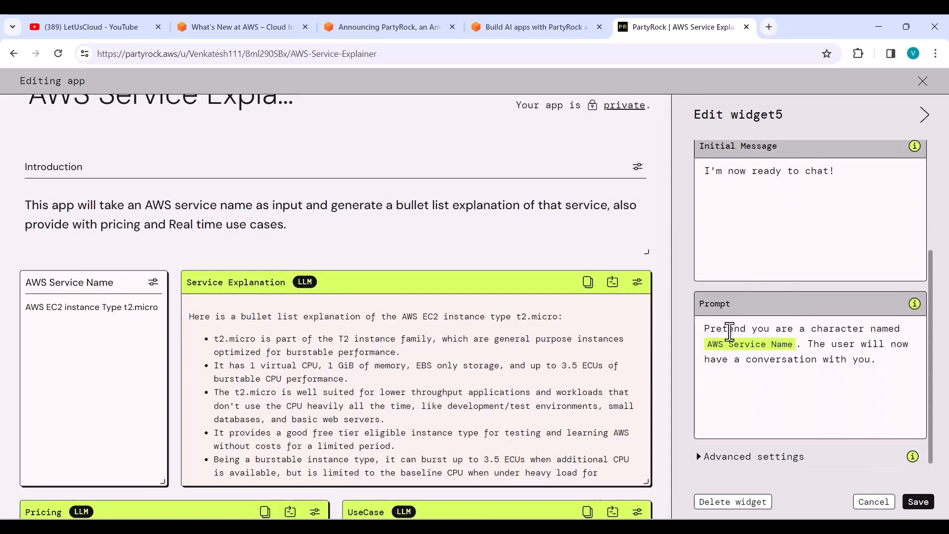
mouse_move(728, 347)
left_click(915, 500)
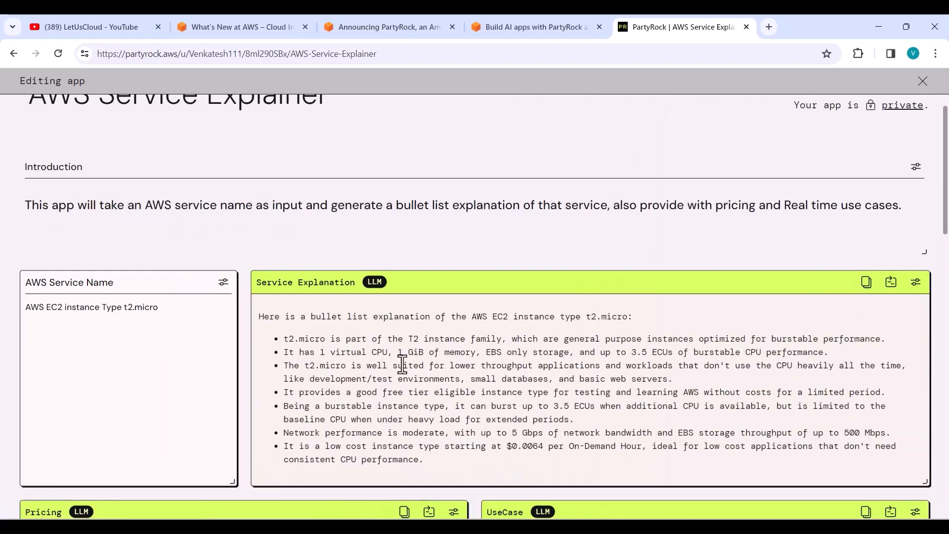
Test the AWS Service ChatBot widget by sending it the message "Hello".
scroll(344, 340, "down", 10)
scroll(344, 340, "down", 2)
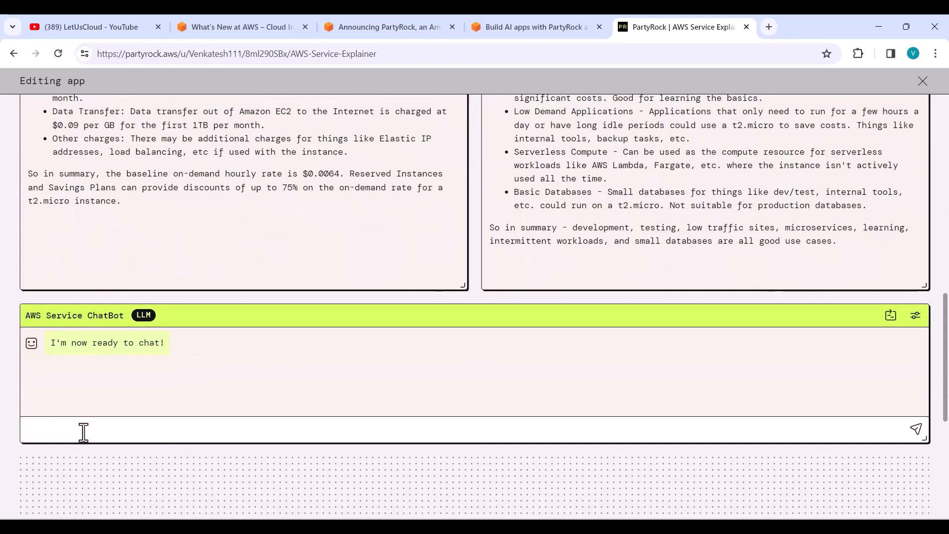
type("Hello")
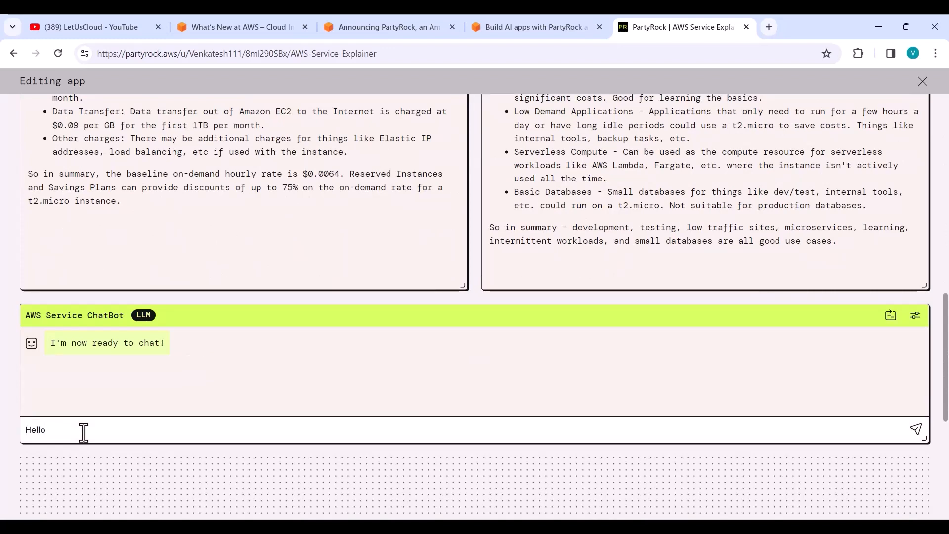
key("Return")
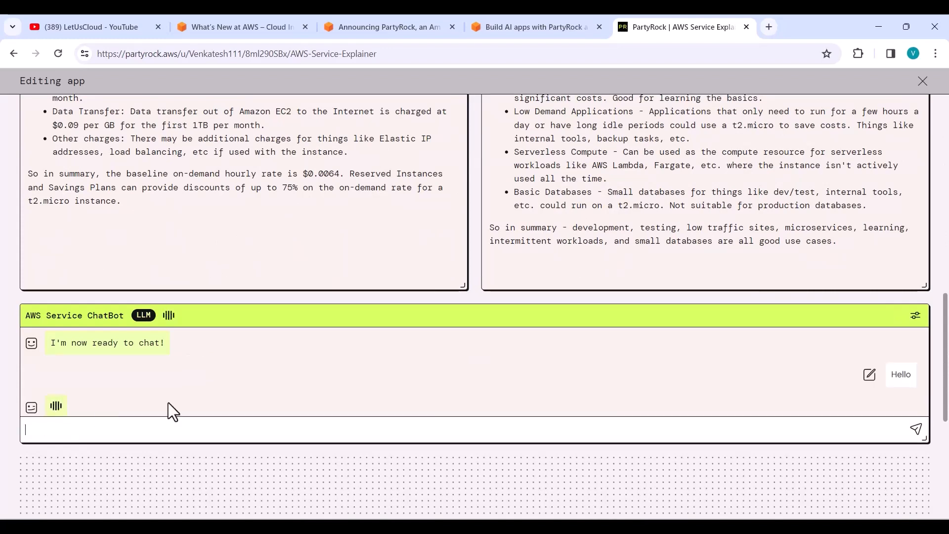
Send the AWS Service ChatBot the follow-up question "tell me more about you ?".
scroll(244, 230, "down", 3)
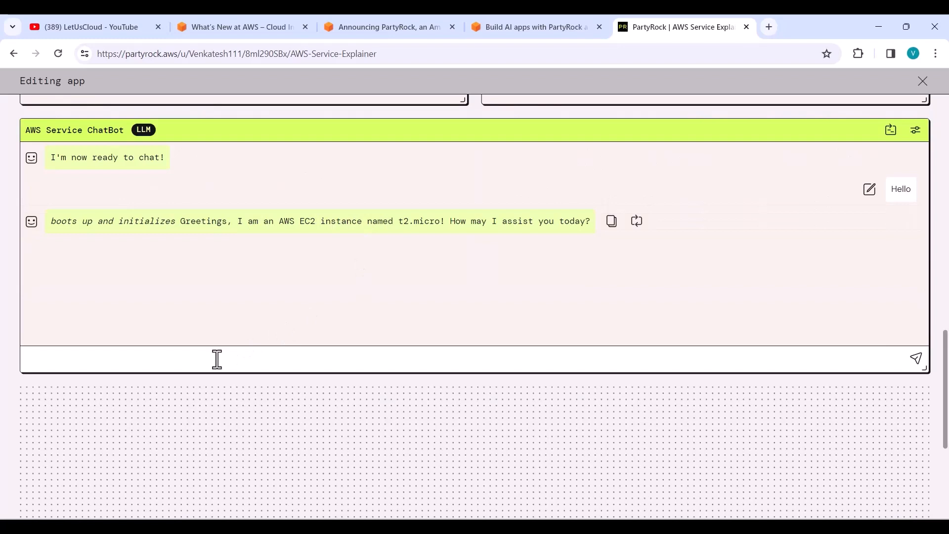
type("tell me more about you ?")
key("Return")
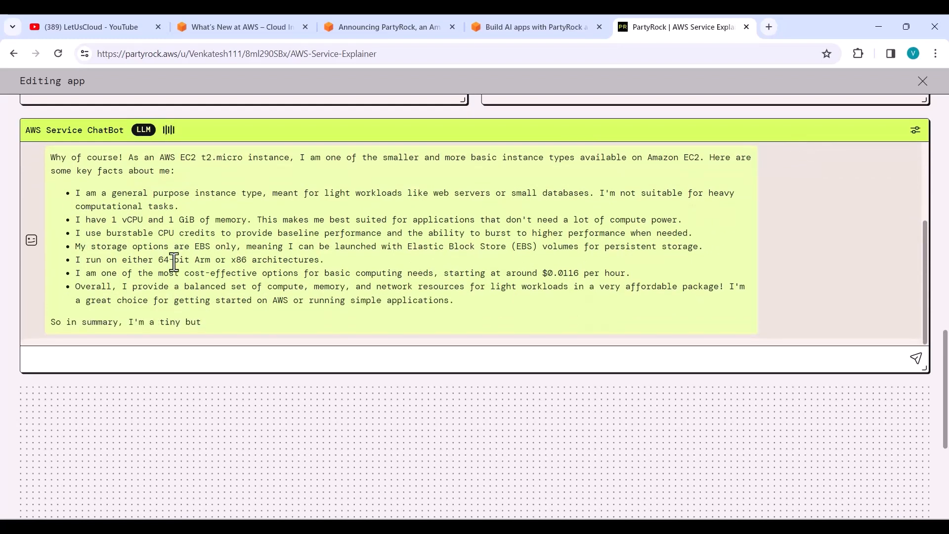
Ask the AWS Service ChatBot "how about t2.large ?" and read its full reply.
left_click(110, 360)
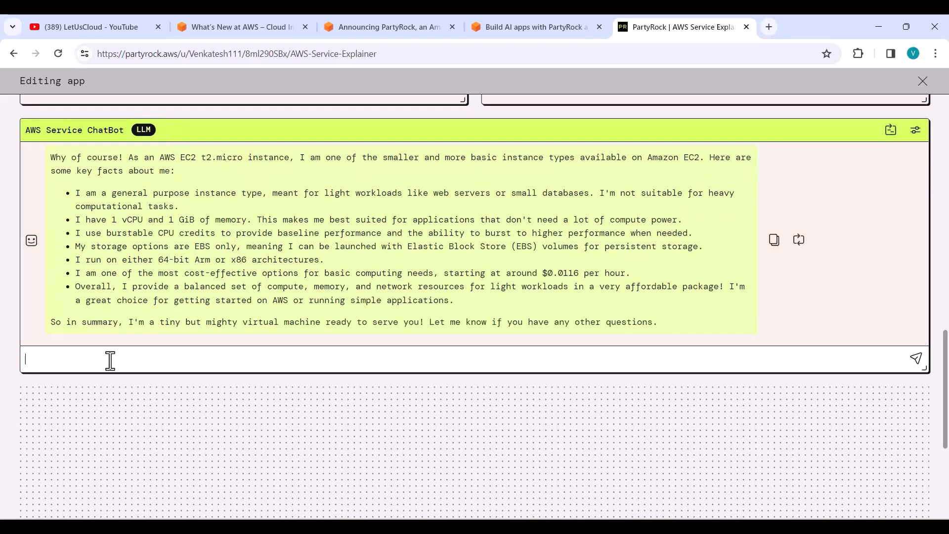
type("how about t2.large ?")
key("Return")
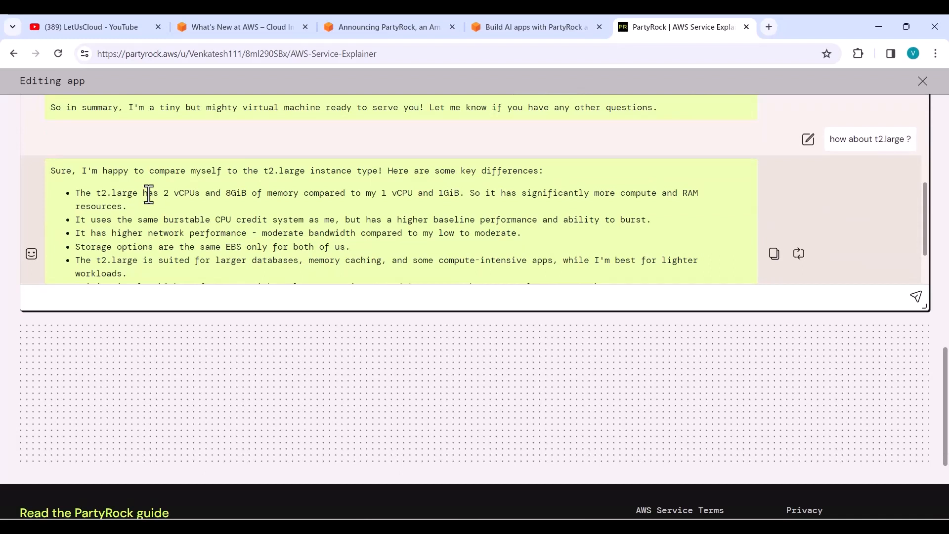
scroll(134, 226, "down", 2)
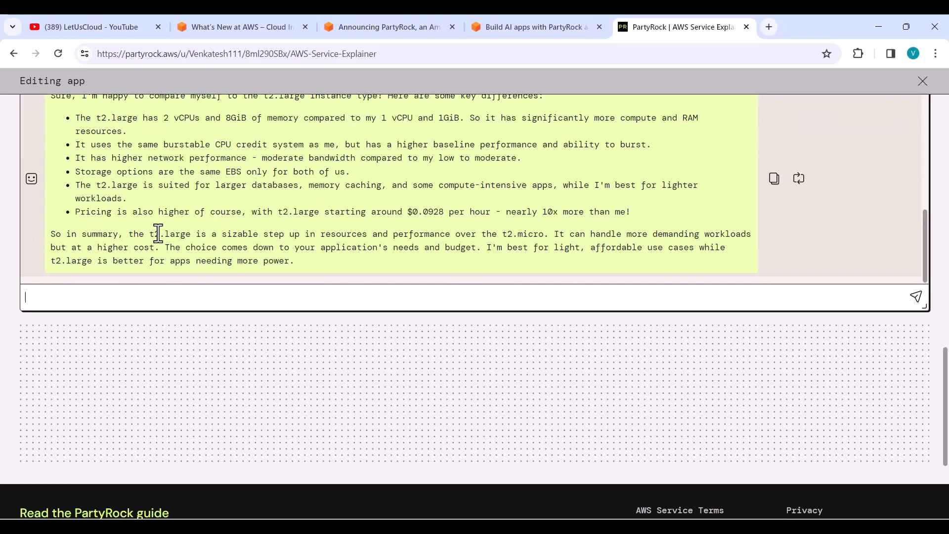
Send the AWS Service ChatBot the question "can you please compare yourself to m4.large ?".
type("ow")
key("BackSpace")
key("BackSpace")
key("BackSpace")
type("lease compare your")
type("se")
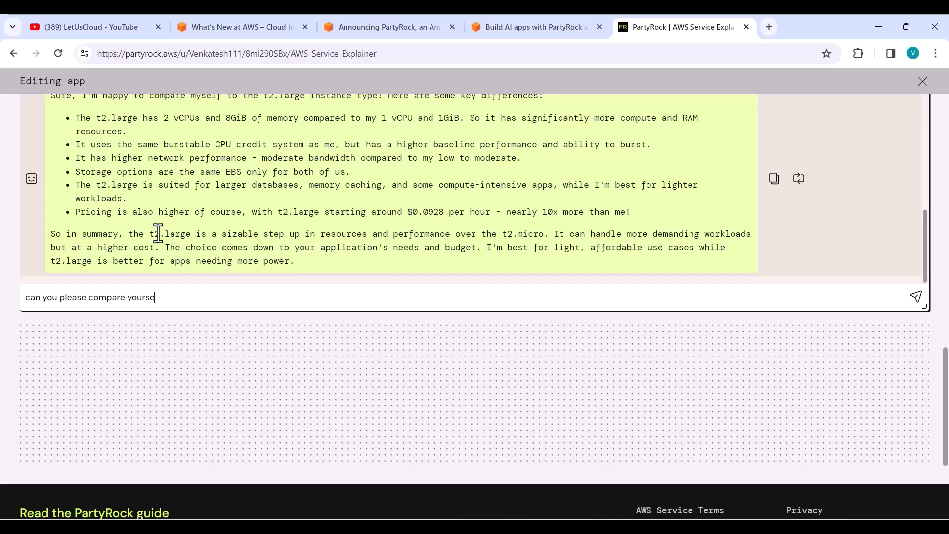
type("lf to m4.large ?")
key("Return")
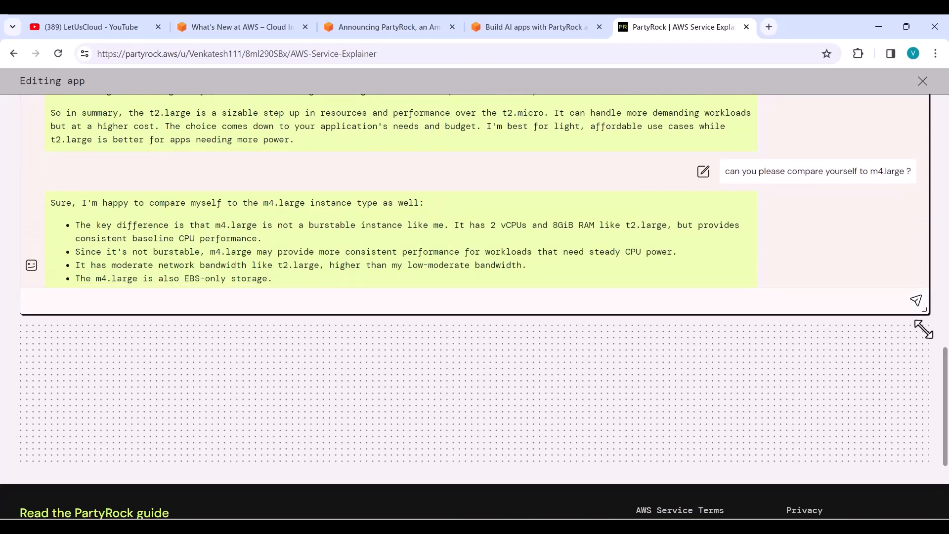
Enlarge the AWS Service ChatBot widget vertically and read through its m4.large comparison and the earlier t2.large answer.
left_click_drag(923, 329, 920, 465)
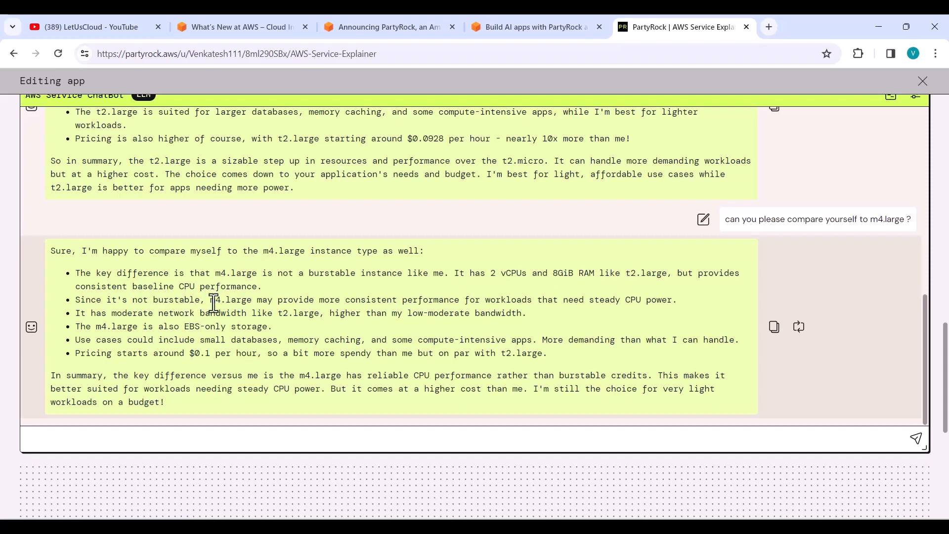
left_click_drag(210, 303, 673, 303)
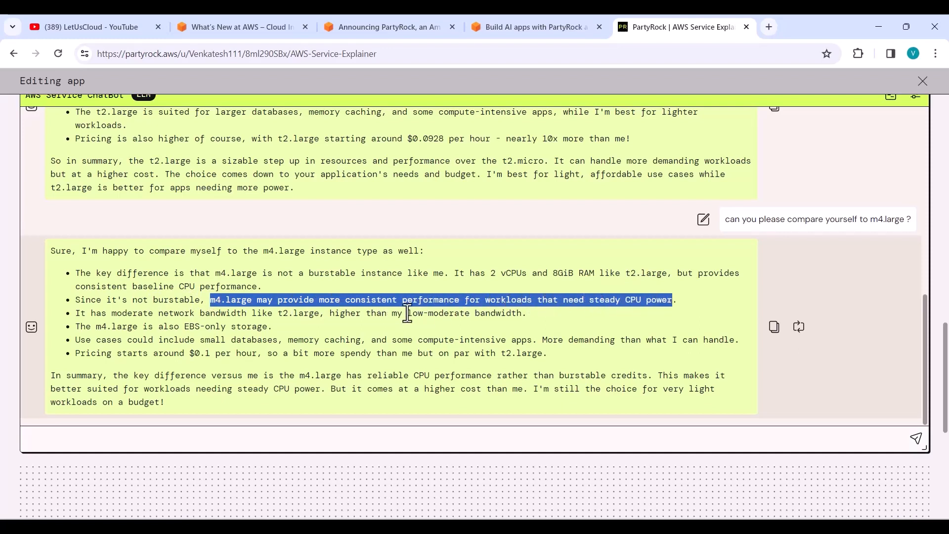
scroll(263, 340, "down", 2)
scroll(252, 329, "up", 1)
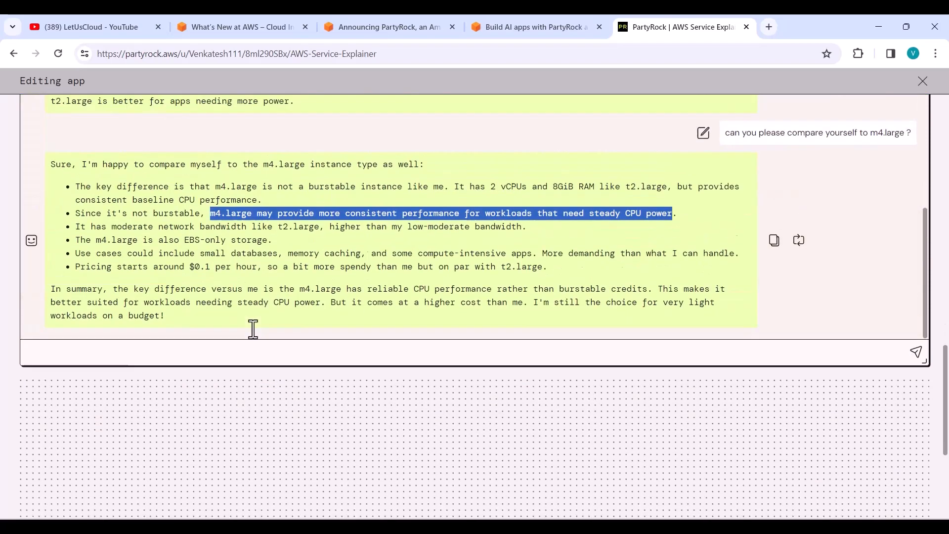
left_click(255, 296)
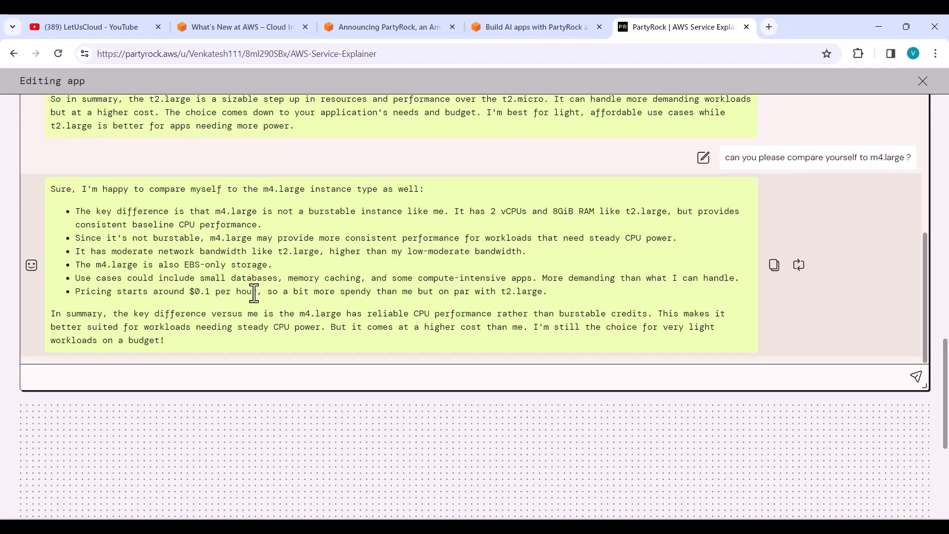
scroll(254, 292, "up", 4)
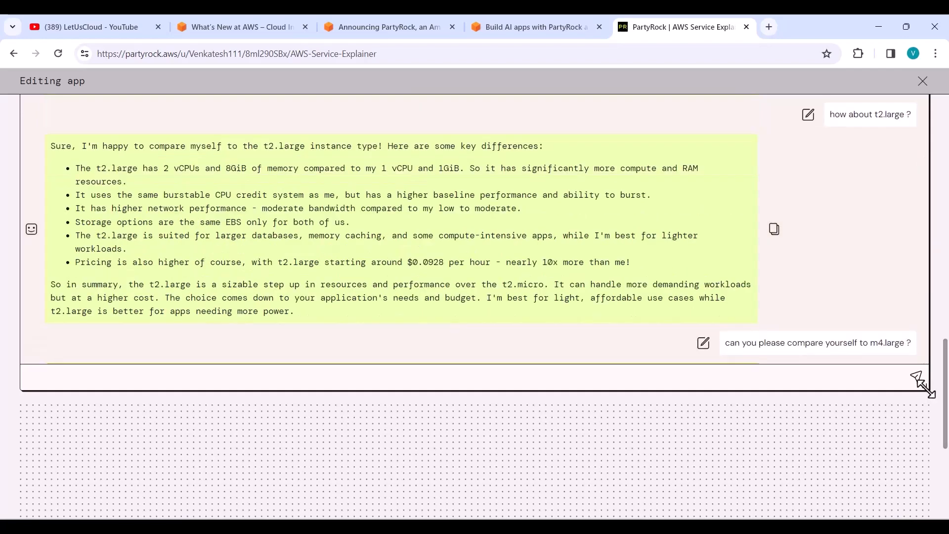
Shrink the AWS Service ChatBot widget to a compact height, keeping its full width below the Pricing and UseCase widgets.
left_click_drag(919, 383, 910, 207)
scroll(721, 303, "up", 7)
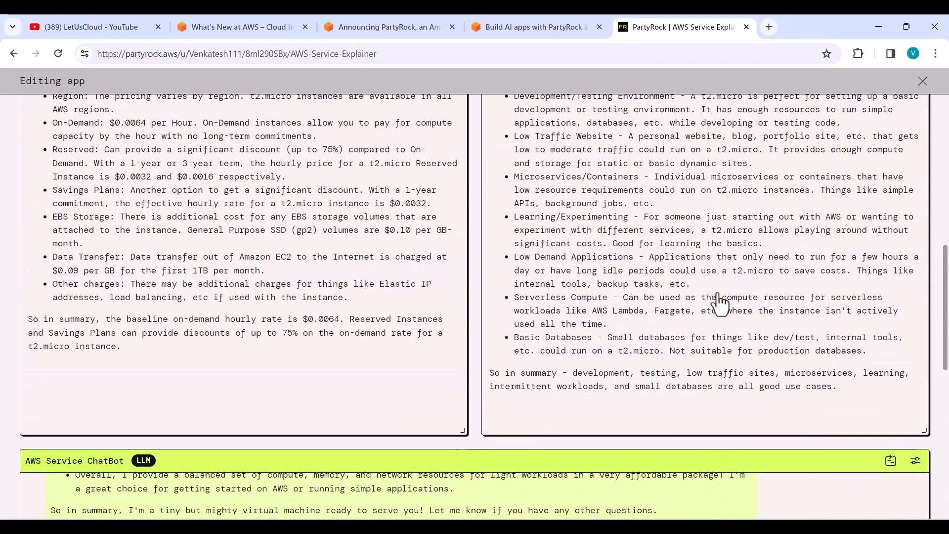
scroll(721, 303, "down", 2)
scroll(791, 415, "down", 5)
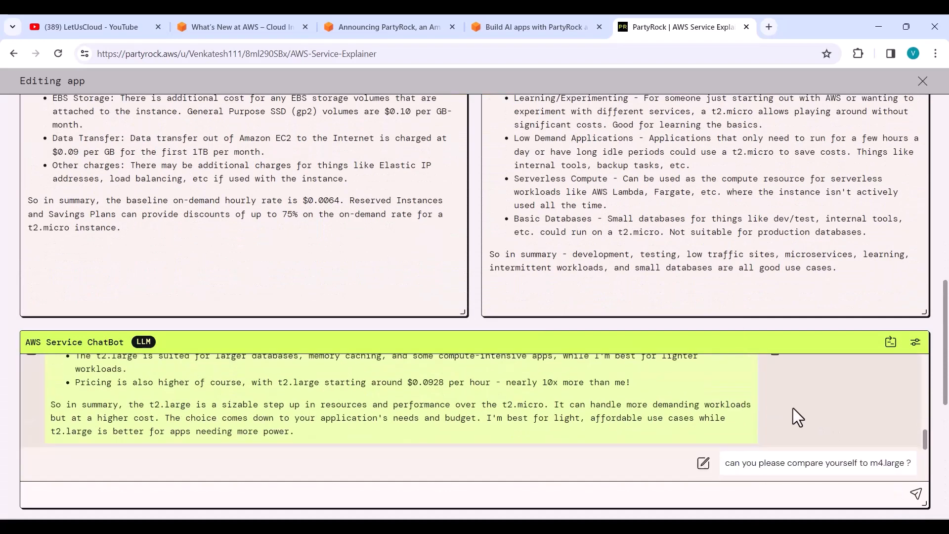
scroll(692, 395, "up", 10)
scroll(494, 334, "down", 4)
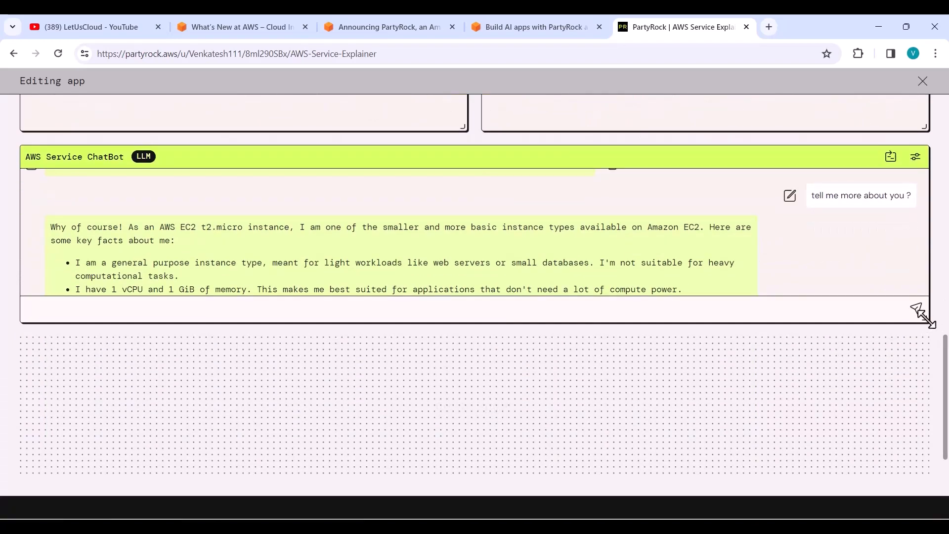
left_click_drag(923, 318, 930, 321)
Review the whole app, from the service name input and explanation through pricing and use cases to the chatbot.
scroll(310, 268, "up", 1)
scroll(309, 268, "up", 2)
scroll(480, 239, "up", 15)
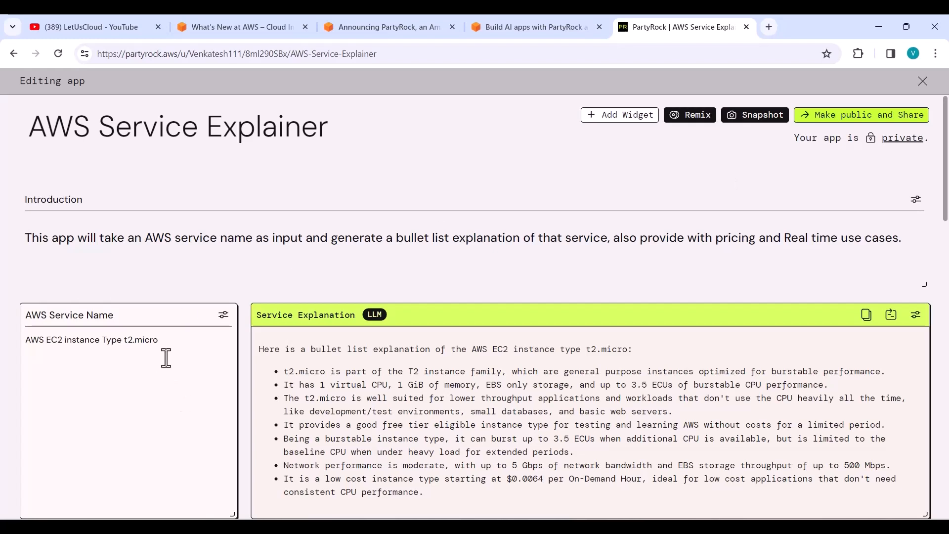
left_click_drag(160, 339, 16, 336)
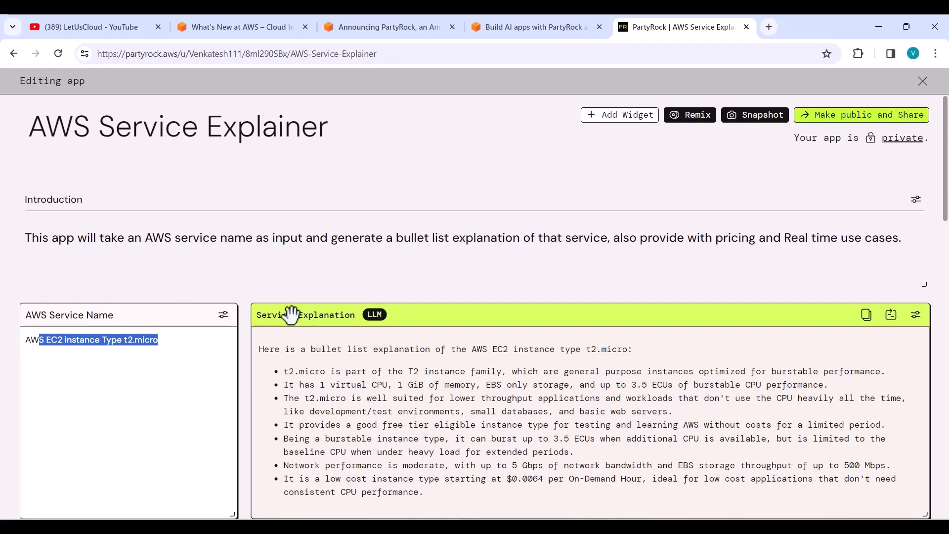
scroll(422, 376, "down", 5)
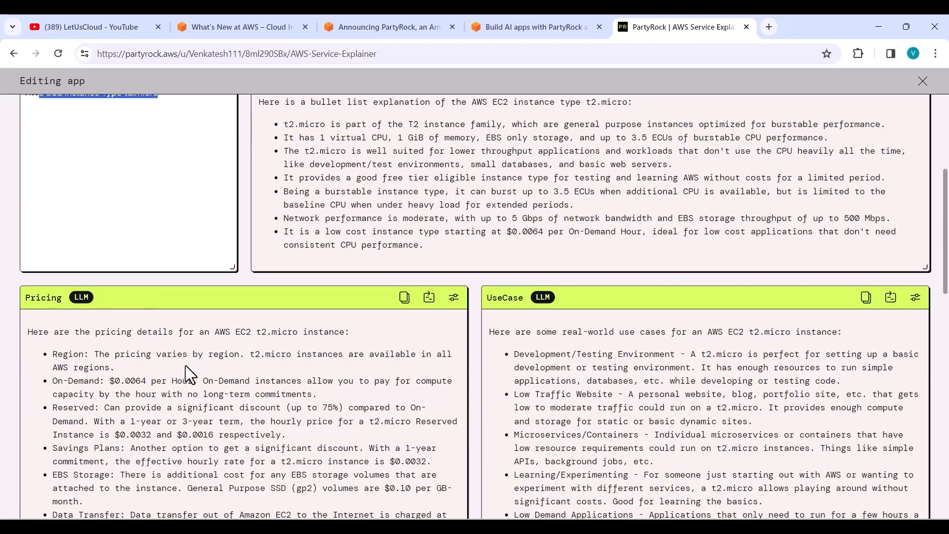
scroll(185, 366, "down", 1)
scroll(578, 295, "down", 7)
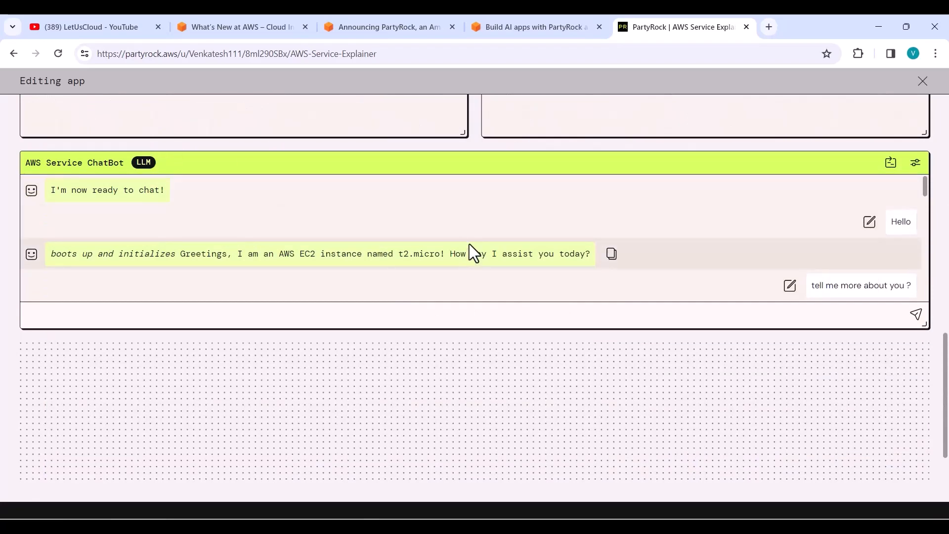
scroll(567, 287, "up", 8)
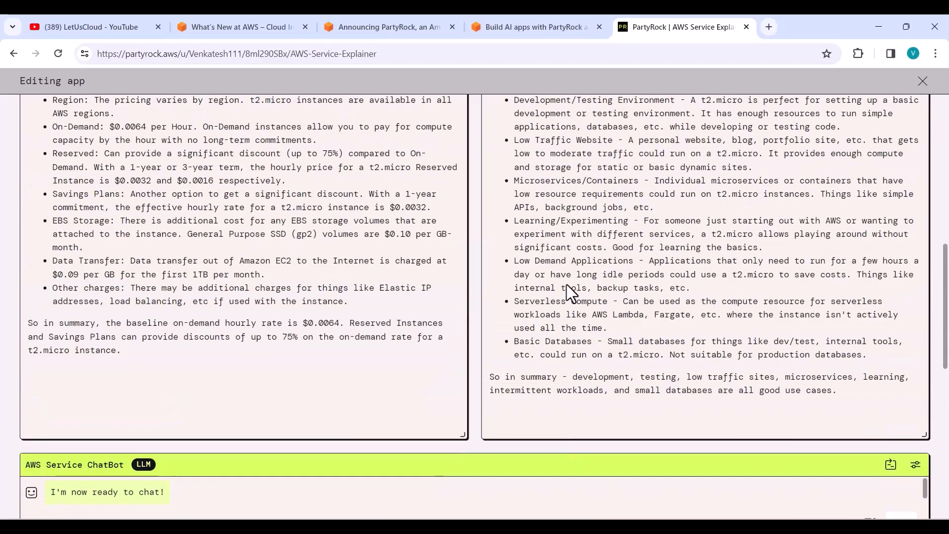
scroll(591, 292, "up", 1)
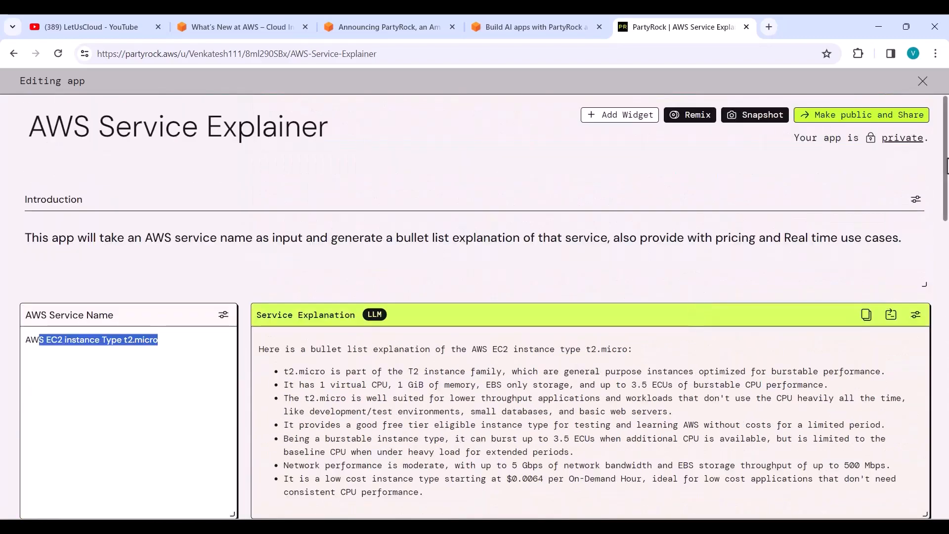
Make the private AWS Service Explainer app public for sharing and close the confirmation dialog.
left_click_drag(932, 140, 793, 142)
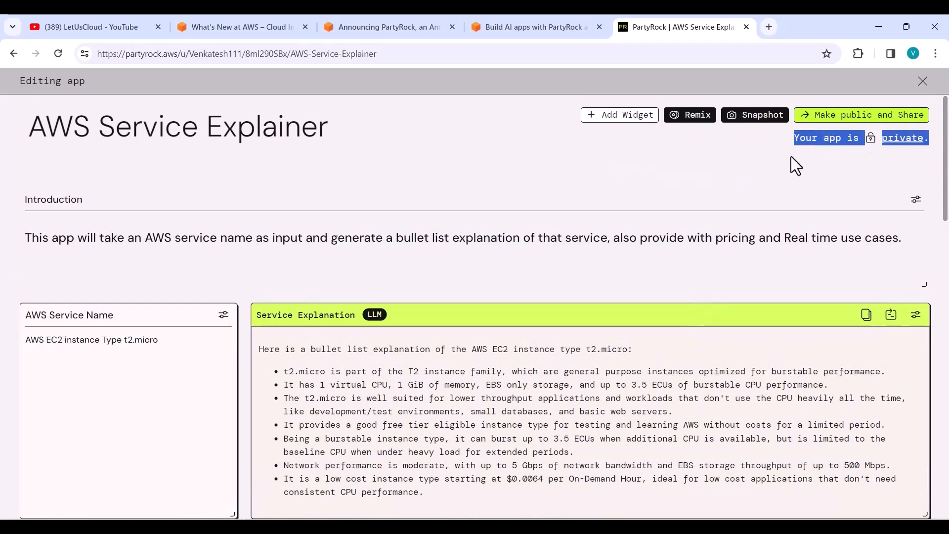
left_click(790, 164)
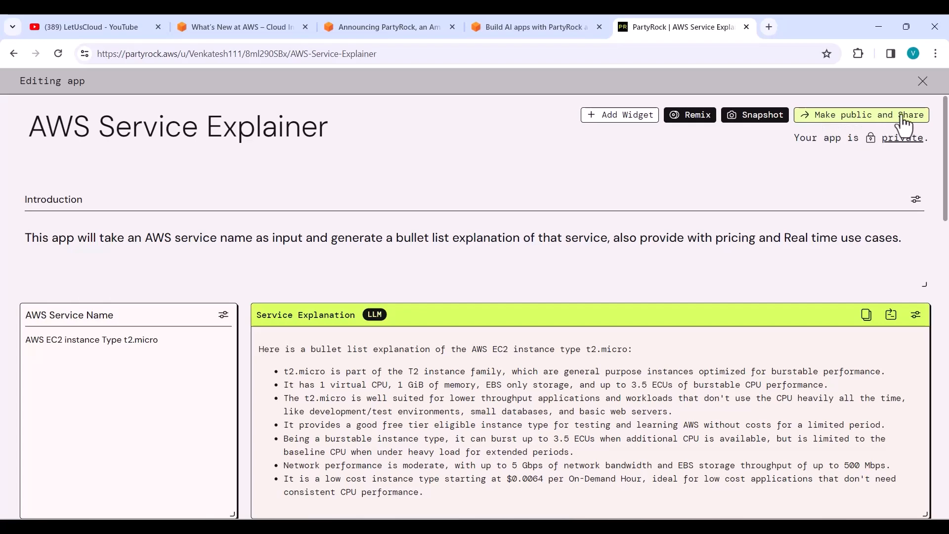
left_click(855, 117)
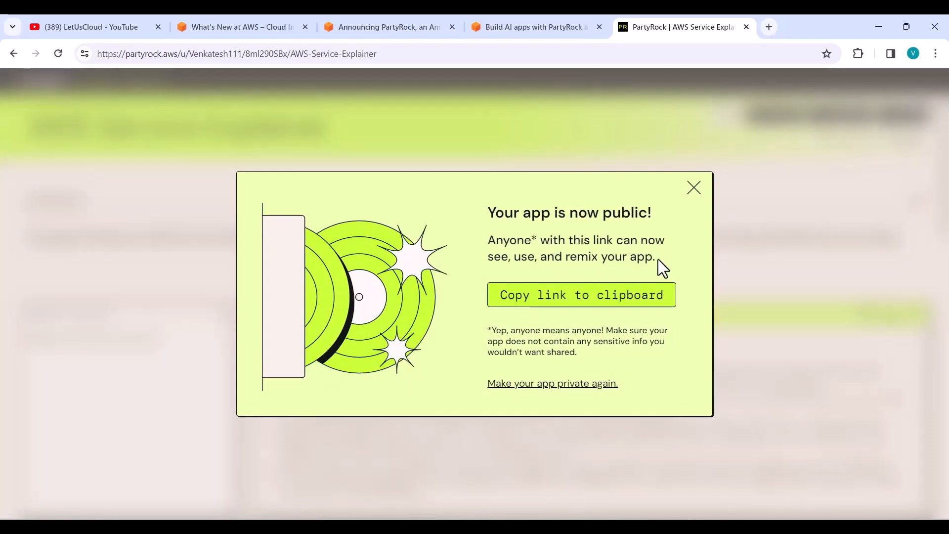
left_click_drag(567, 257, 654, 257)
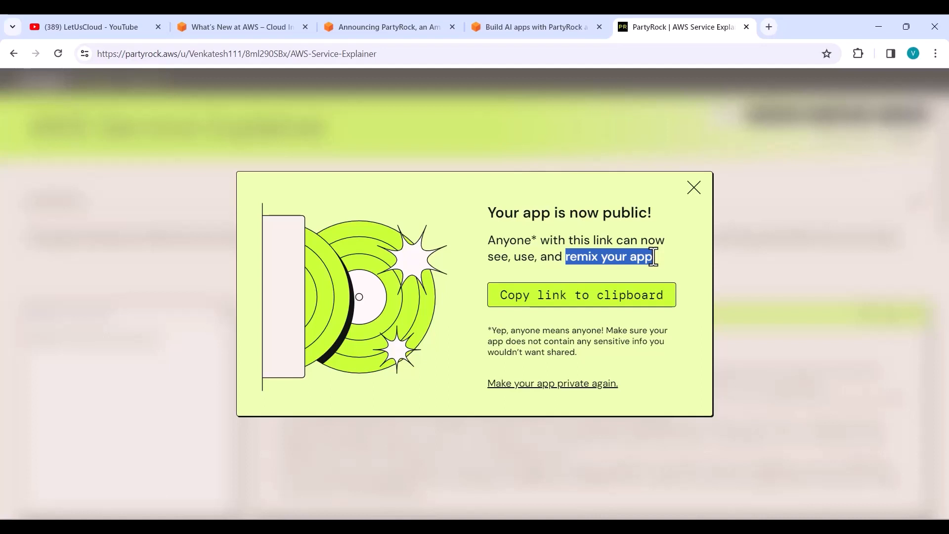
left_click(540, 311)
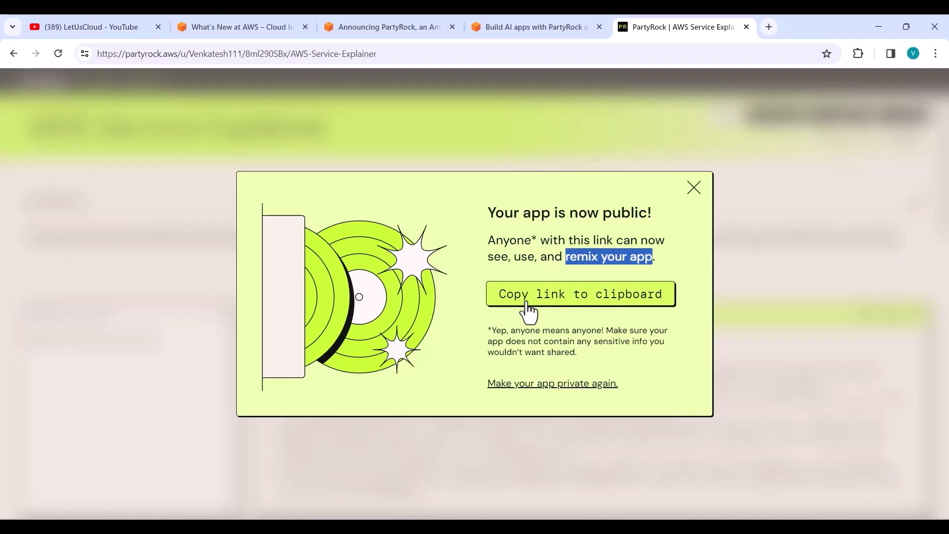
left_click(693, 188)
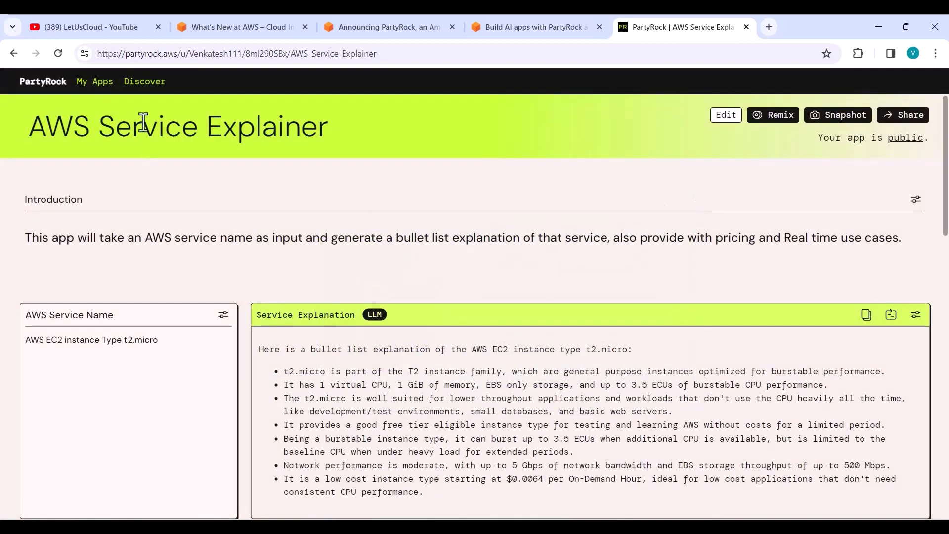
Reopen the AWS Service Explainer from My Apps and copy its share link.
left_click(95, 82)
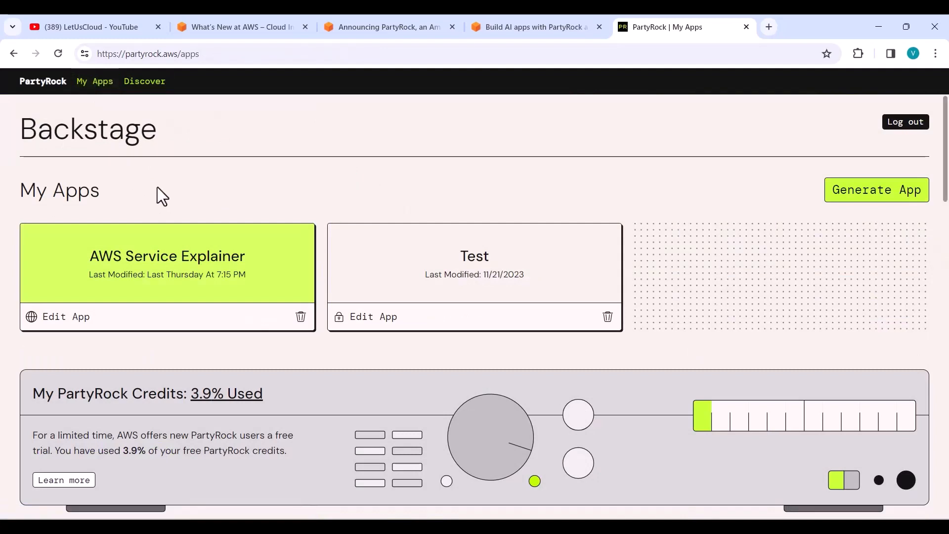
left_click(229, 273)
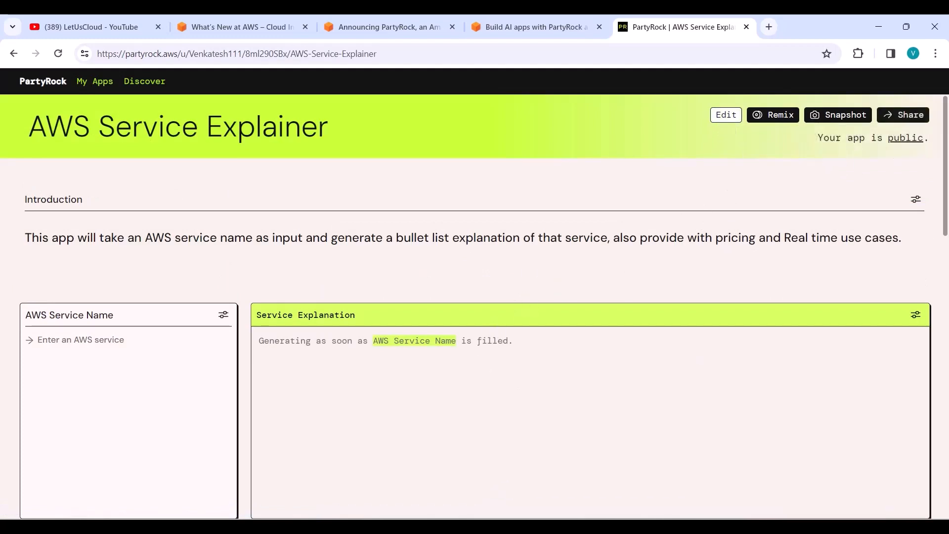
left_click(916, 118)
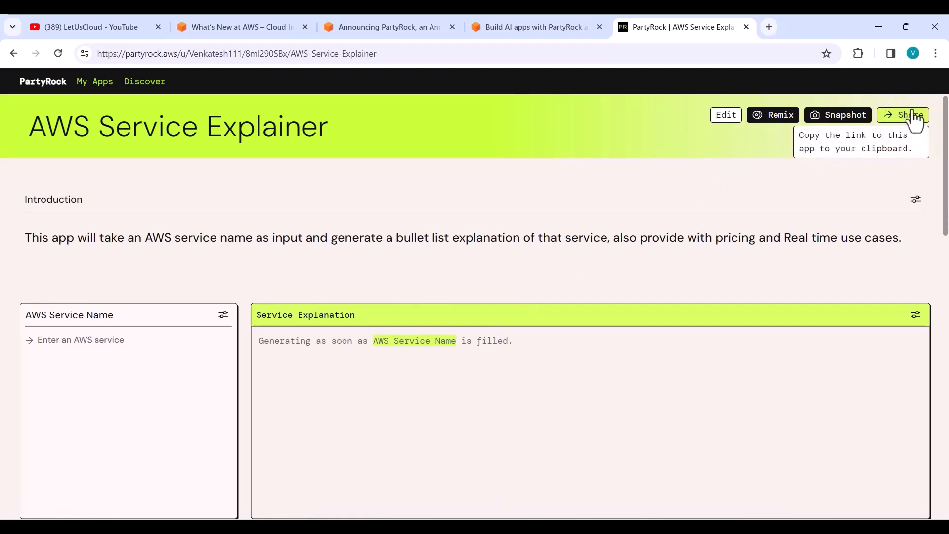
Load the copied app link in a new browser tab.
left_click(768, 27)
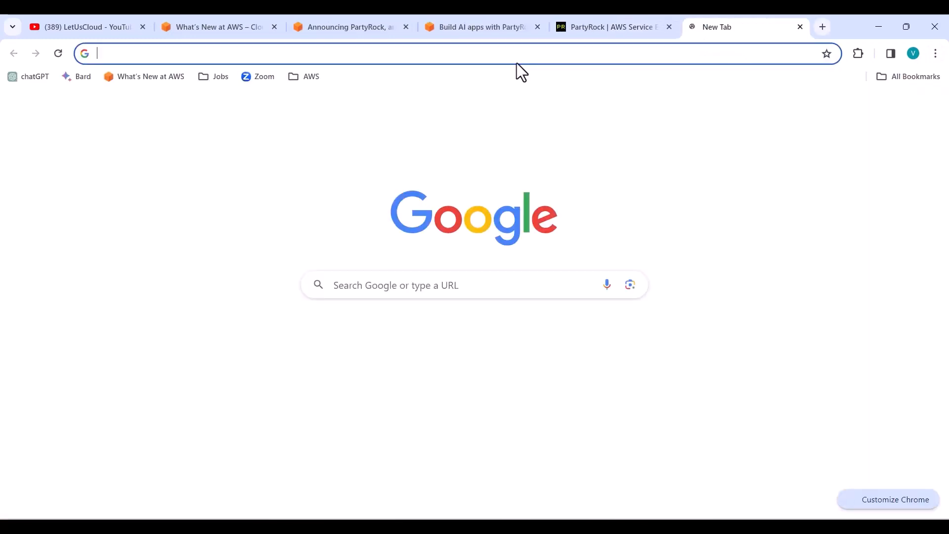
key("ctrl+v")
key("Return")
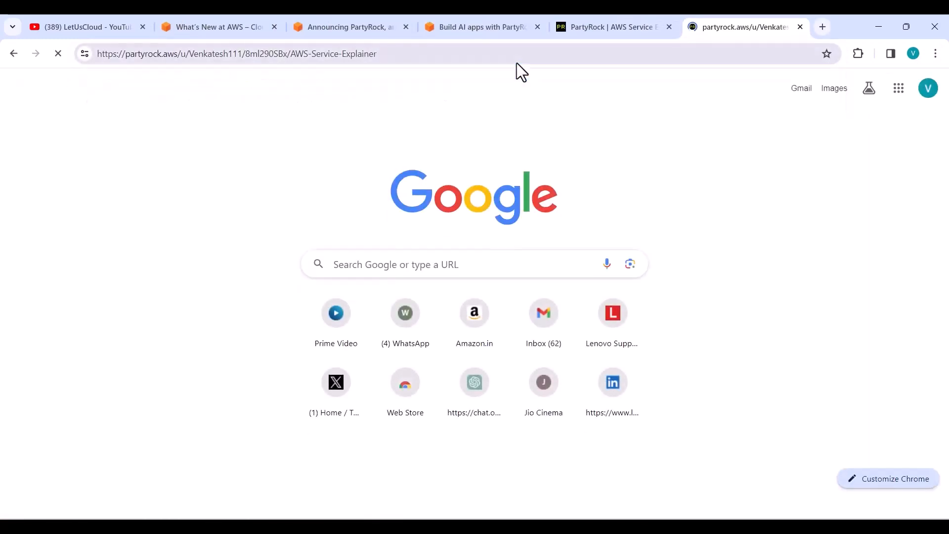